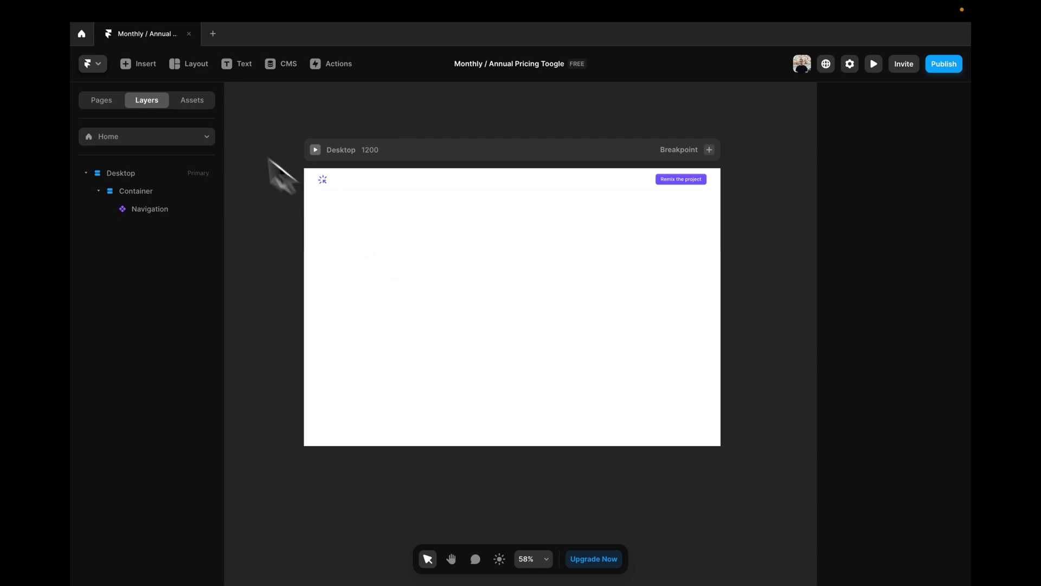
- Insert the pricing template from the library onto the Desktop page
{"action": "left_click", "coordinate": [142, 67]}
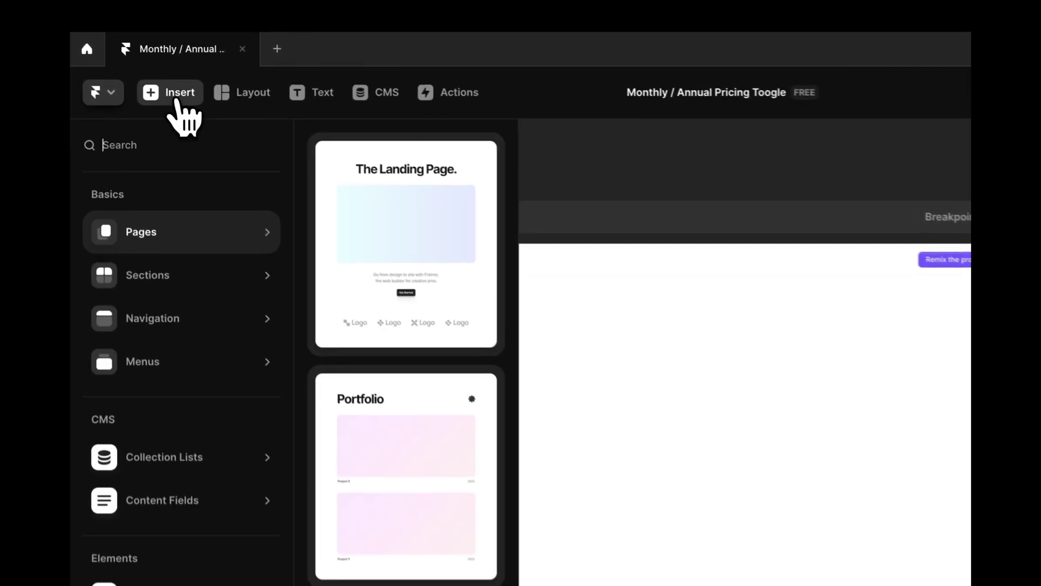
{"action": "type", "text": "pric"}
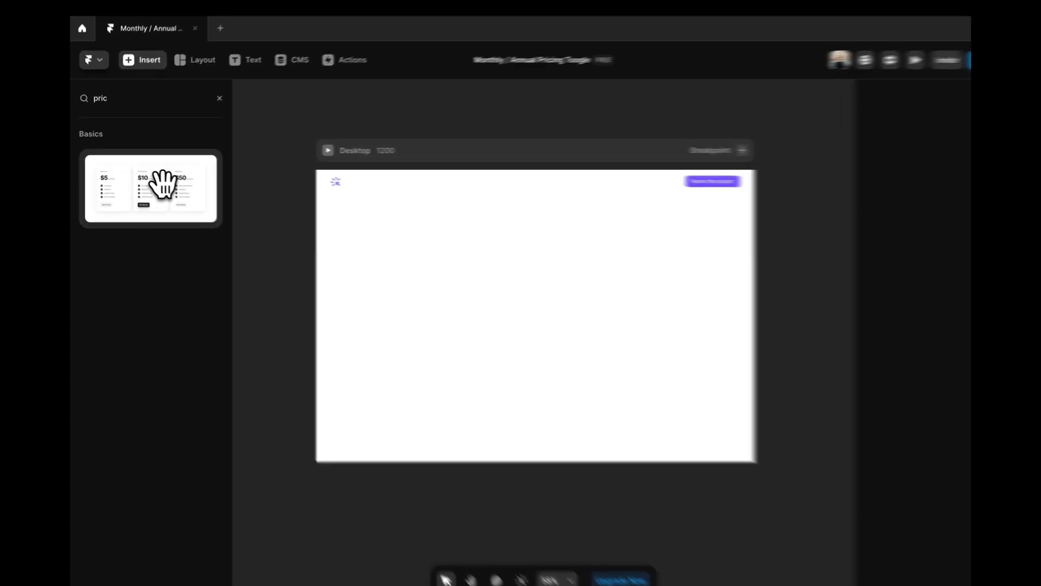
{"action": "left_click_drag", "start_coordinate": [163, 185], "coordinate": [440, 274]}
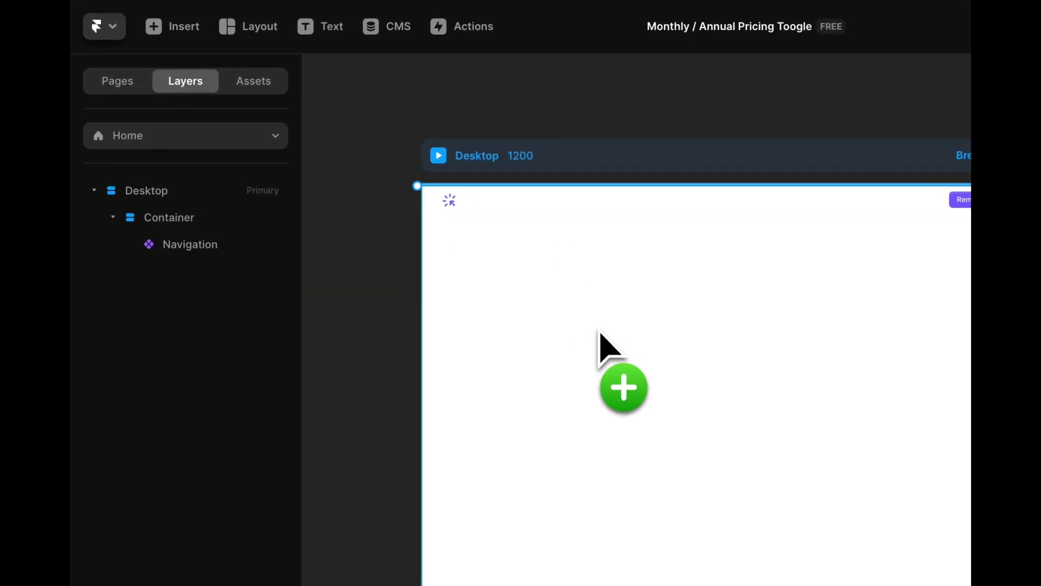
{"action": "left_click_drag", "start_coordinate": [599, 332], "coordinate": [598, 333]}
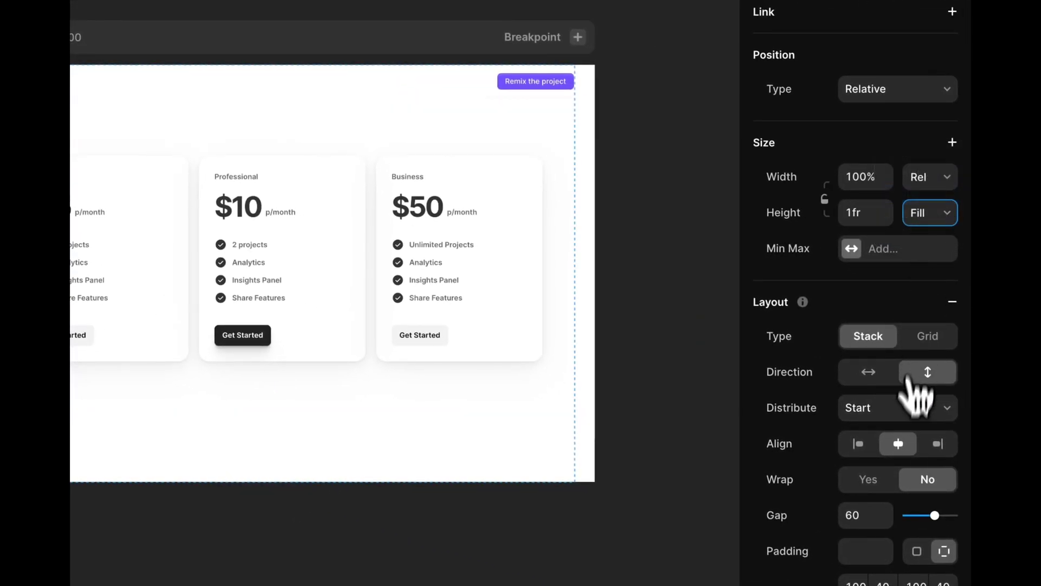
- Set the pricing section's Layout Distribute to Center so the cards sit vertically centred
{"action": "left_click", "coordinate": [916, 407]}
{"action": "left_click", "coordinate": [904, 426]}
{"action": "left_click", "coordinate": [730, 361]}
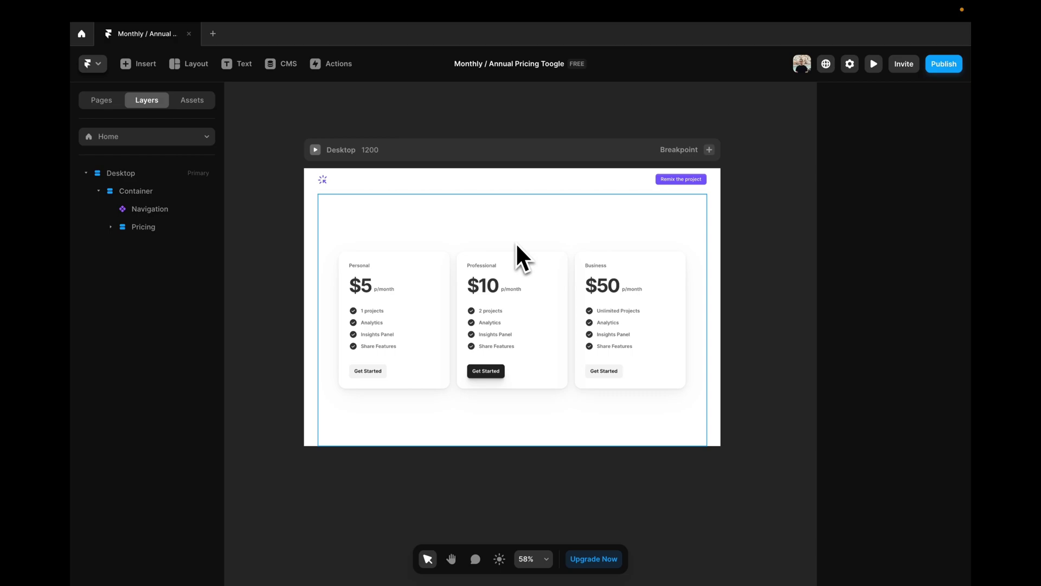
- Convert the pricing section into a component named 'Pricing Toggle'
{"action": "left_click", "coordinate": [508, 223]}
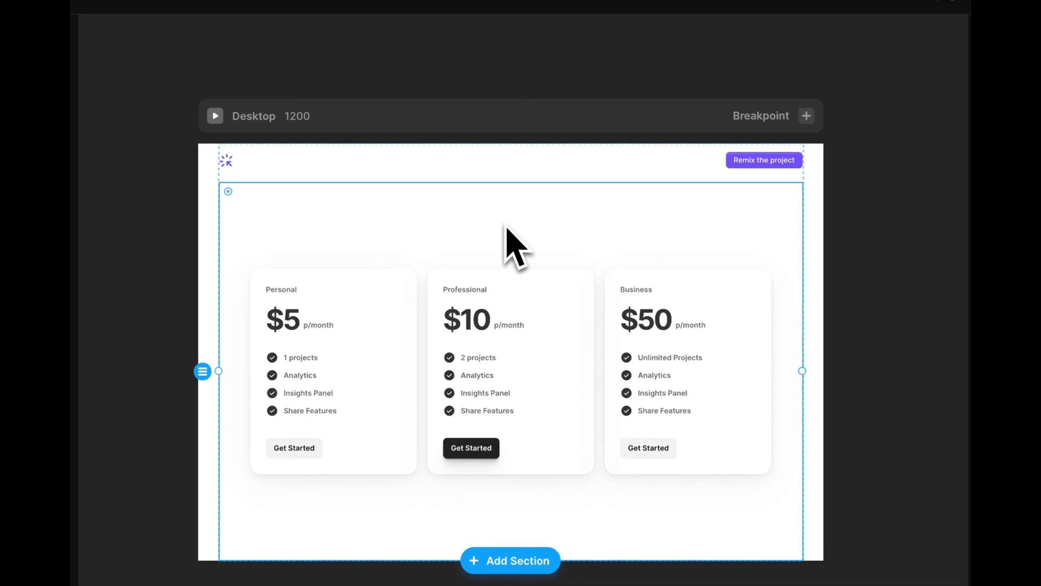
{"action": "right_click", "coordinate": [506, 226]}
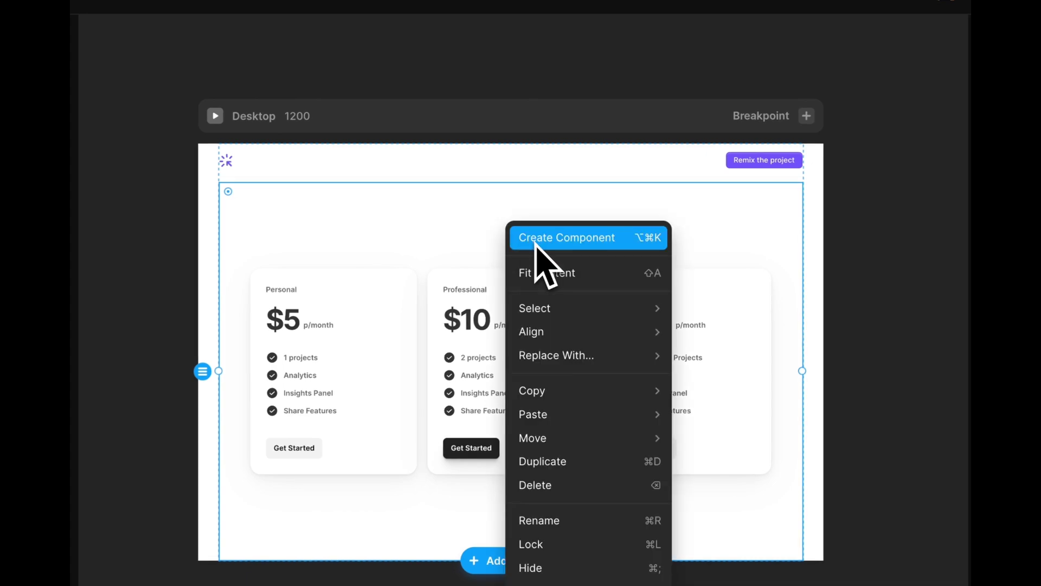
{"action": "left_click", "coordinate": [535, 244]}
{"action": "left_click", "coordinate": [514, 325]}
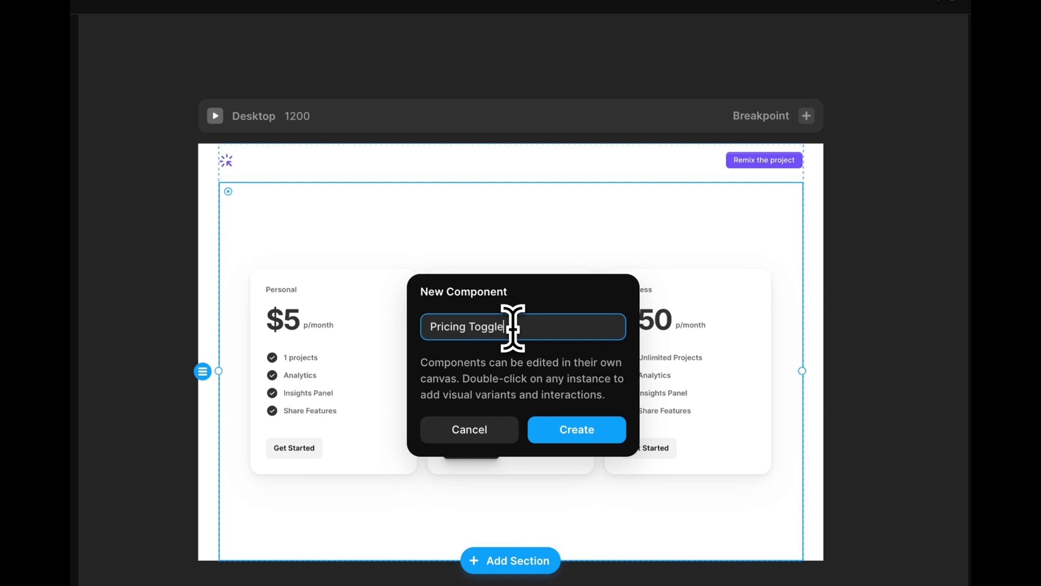
{"action": "key", "text": "Return"}
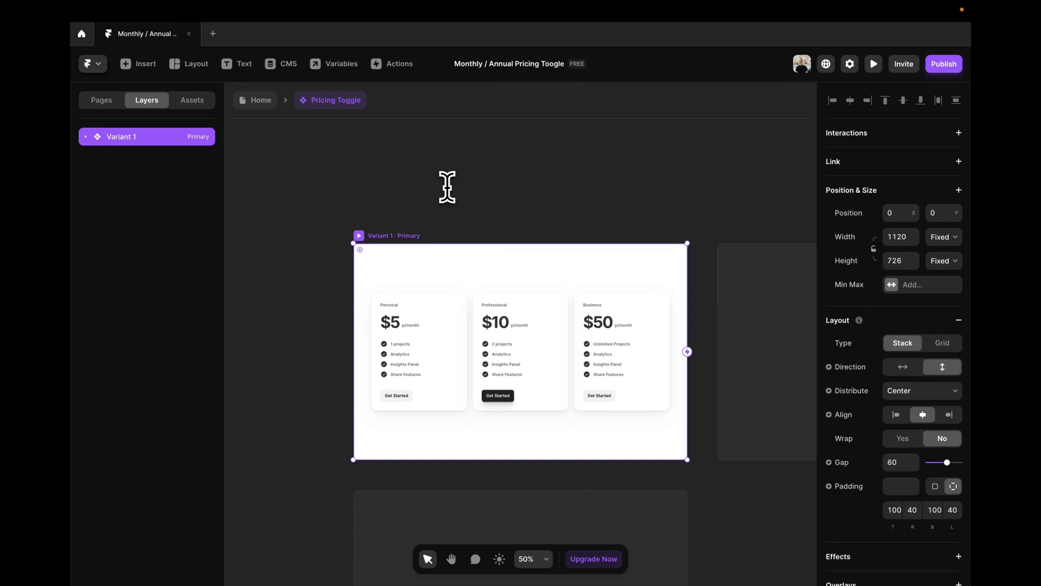
- Rename the component's Variant 1 layer to 'Monthly'
{"action": "scroll", "coordinate": [447, 187], "scroll_direction": "down", "scroll_amount": 3}
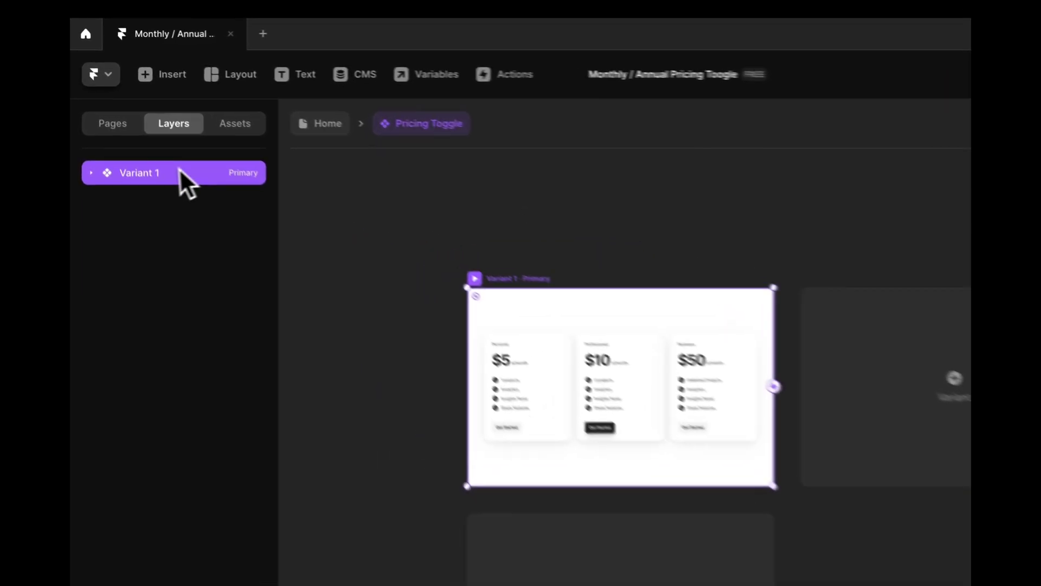
{"action": "double_click", "coordinate": [152, 136]}
{"action": "type", "text": "Mont"}
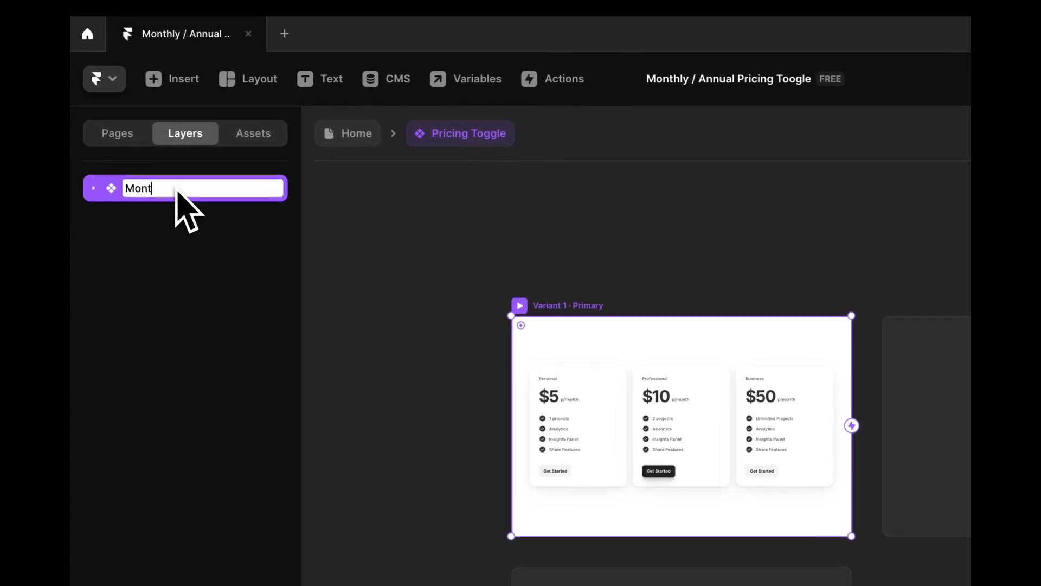
{"action": "type", "text": "hly"}
{"action": "left_click", "coordinate": [374, 212]}
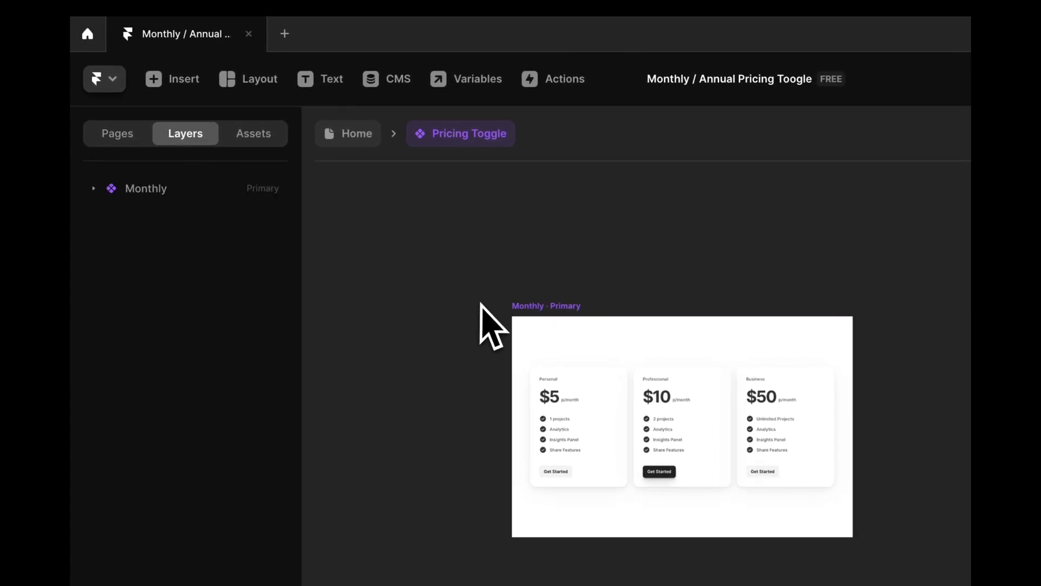
{"action": "left_click", "coordinate": [550, 305]}
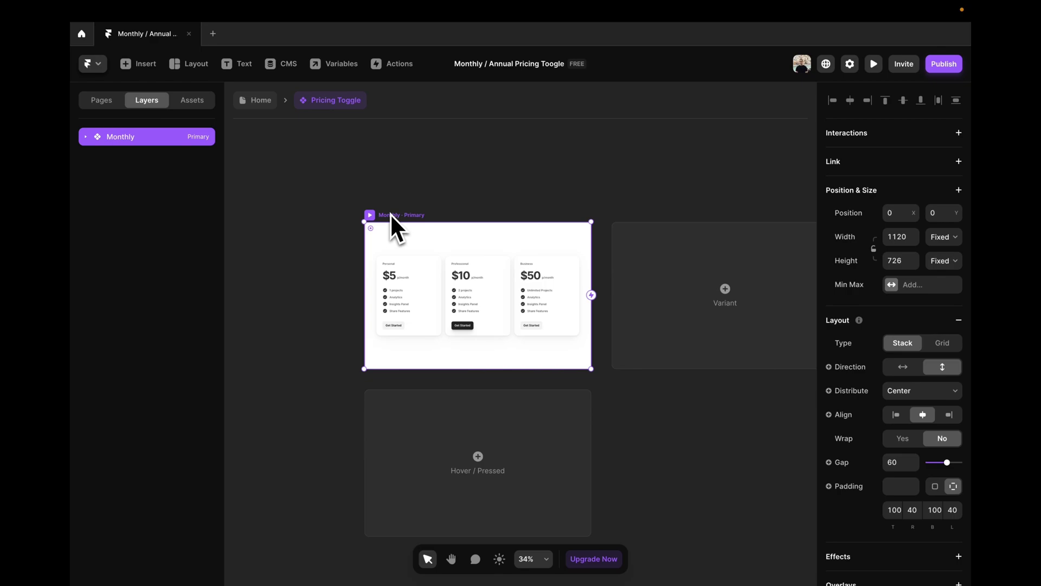
{"action": "left_click", "coordinate": [442, 205]}
{"action": "scroll", "coordinate": [429, 258], "scroll_direction": "up", "scroll_amount": 3}
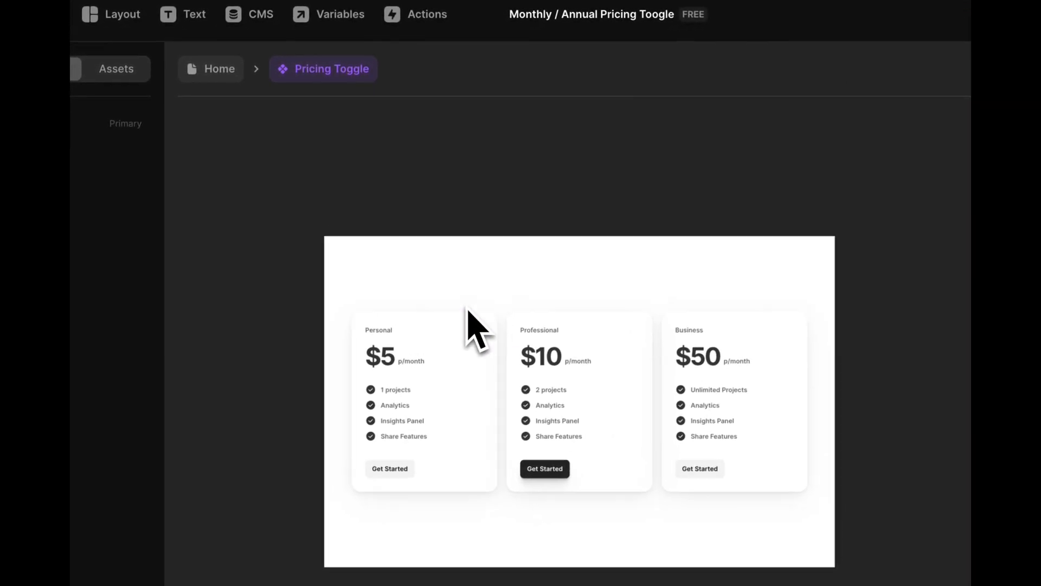
{"action": "scroll", "coordinate": [467, 312], "scroll_direction": "up", "scroll_amount": 2}
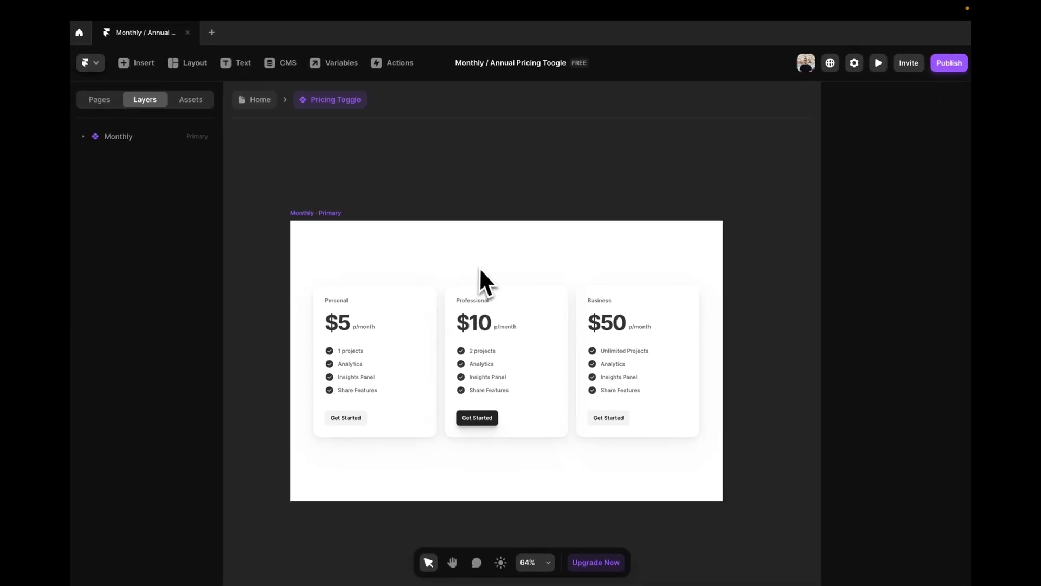
- Draw a new frame above the pricing cards
{"action": "scroll", "coordinate": [481, 265], "scroll_direction": "up", "scroll_amount": 1}
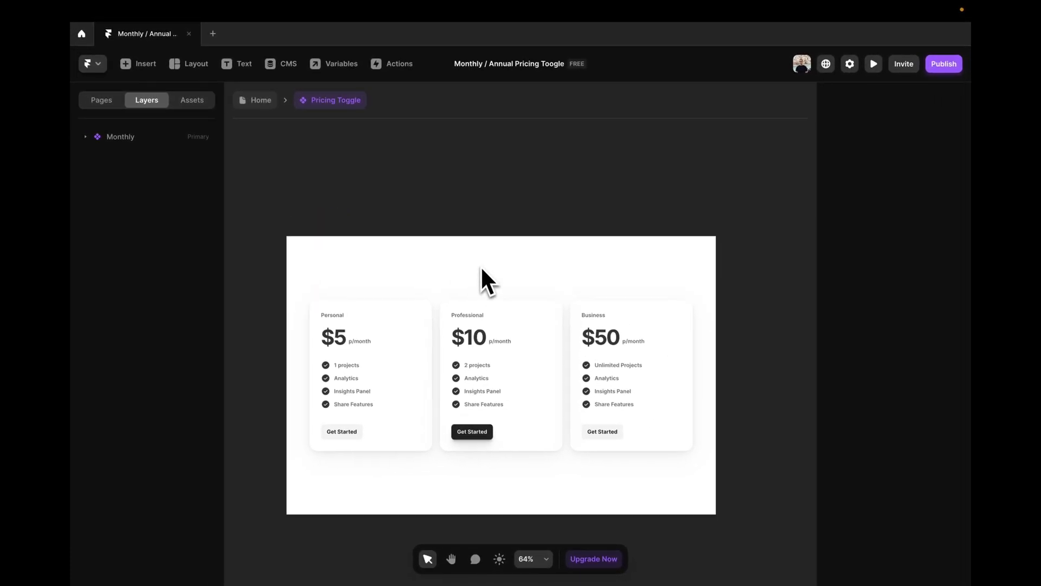
{"action": "key", "text": "f"}
{"action": "left_click_drag", "start_coordinate": [458, 263], "coordinate": [539, 288]}
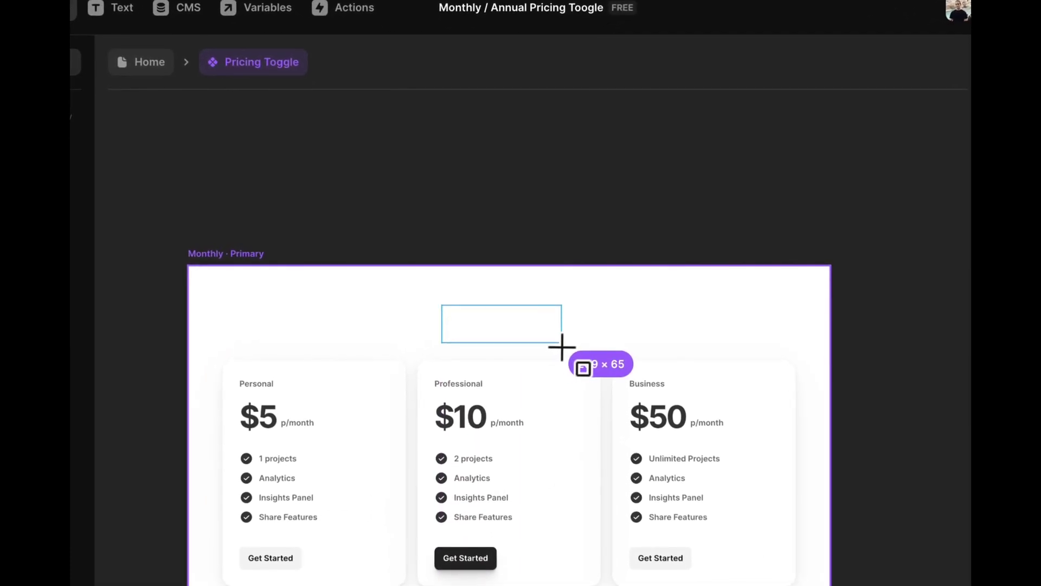
{"action": "left_click_drag", "start_coordinate": [561, 347], "coordinate": [574, 337]}
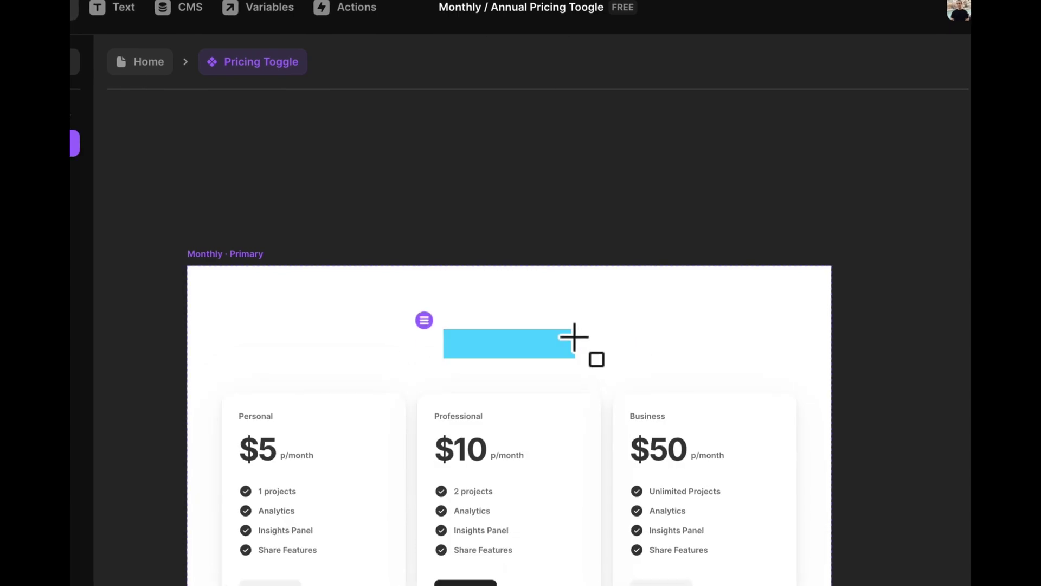
{"action": "scroll", "coordinate": [522, 342], "scroll_direction": "left", "scroll_amount": 3}
{"action": "scroll", "coordinate": [518, 304], "scroll_direction": "up", "scroll_amount": 3}
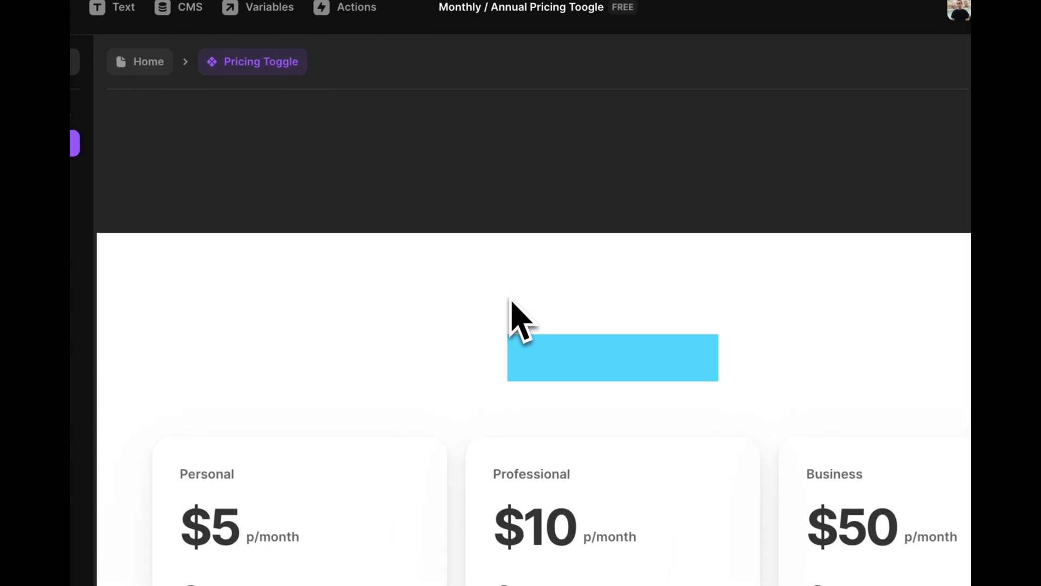
{"action": "scroll", "coordinate": [576, 210], "scroll_direction": "right", "scroll_amount": 2}
{"action": "scroll", "coordinate": [576, 209], "scroll_direction": "down", "scroll_amount": 1}
- Add the text 'Monthly' inside the cyan box and wrap it in its own frame
{"action": "left_click", "coordinate": [553, 344]}
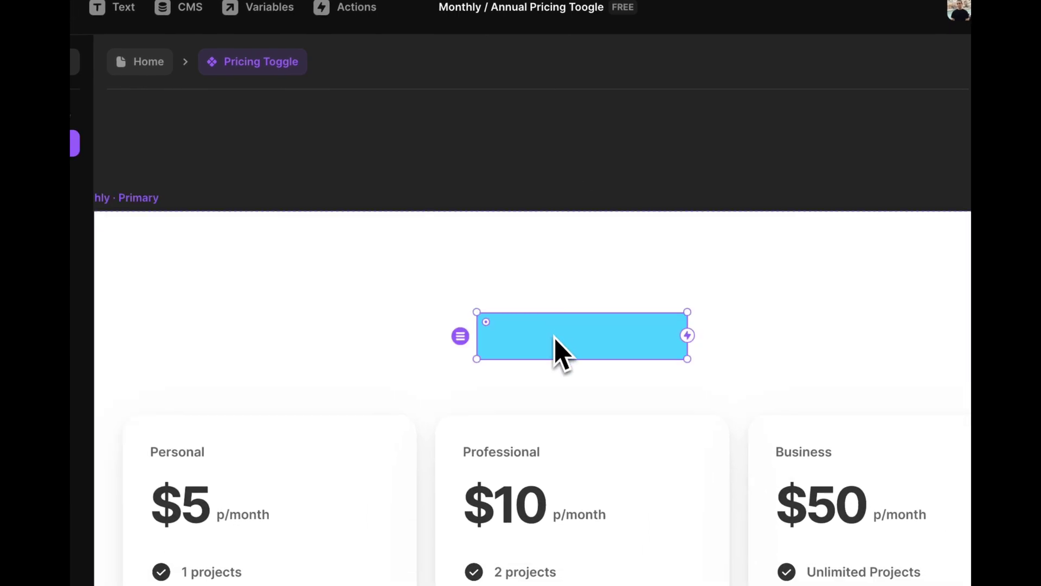
{"action": "key", "text": "t"}
{"action": "left_click", "coordinate": [553, 347]}
{"action": "type", "text": "M"}
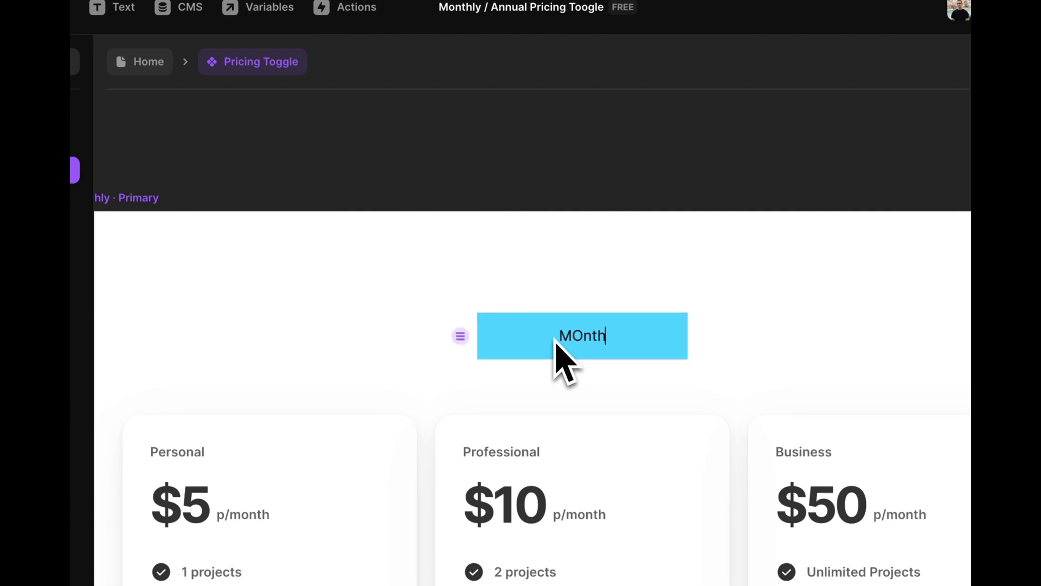
{"action": "type", "text": "o"}
{"action": "type", "text": "nthl"}
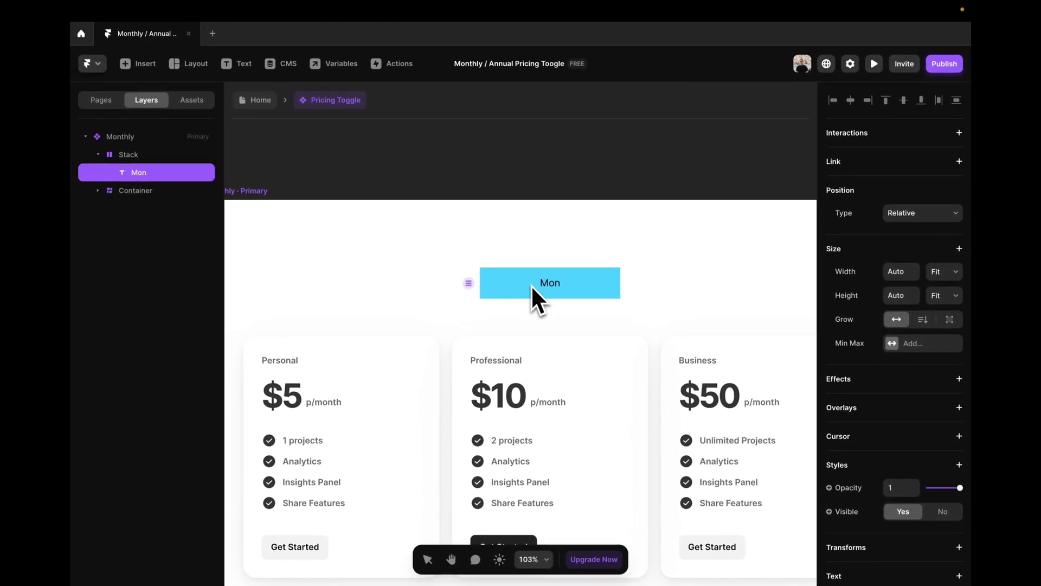
{"action": "type", "text": "y"}
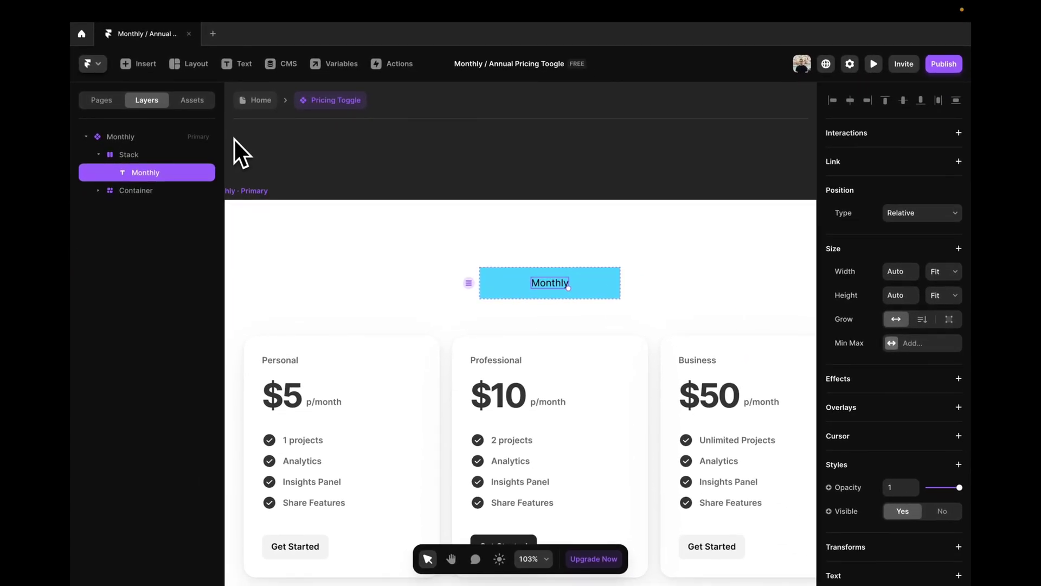
{"action": "key", "text": "super+alt+Return"}
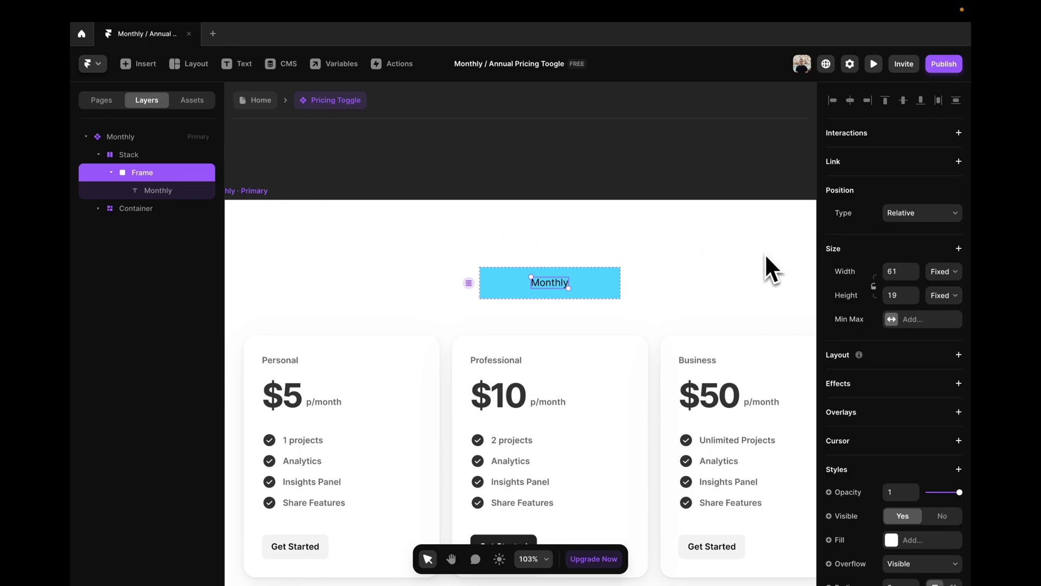
- Make the Monthly frame's width and height fit its content
{"action": "left_click", "coordinate": [943, 272]}
{"action": "left_click", "coordinate": [940, 311]}
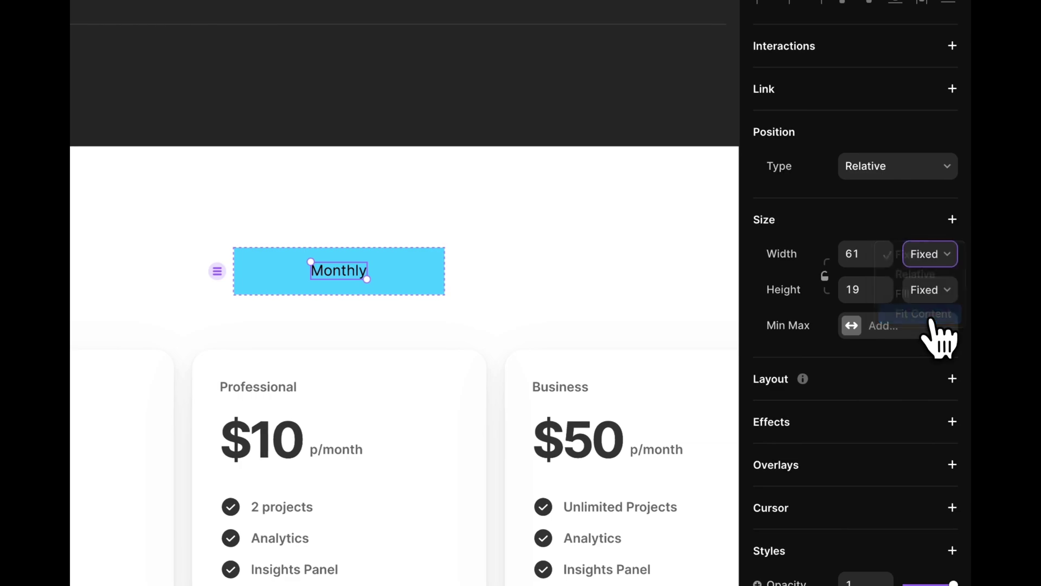
{"action": "left_click", "coordinate": [930, 290]}
{"action": "left_click", "coordinate": [936, 349]}
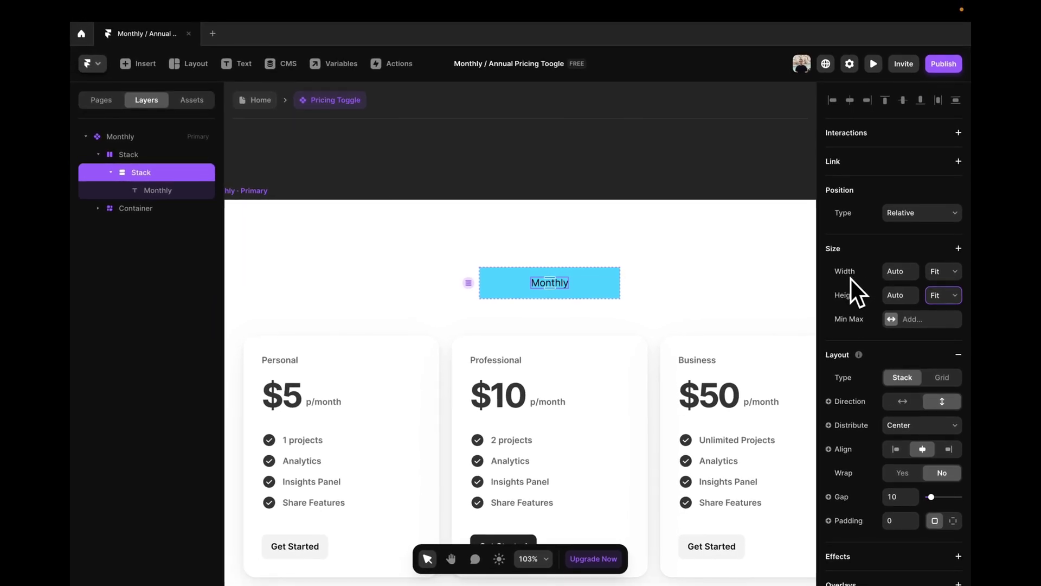
- Give the Monthly button per-side padding of 5 and 20 and corner radius 4
{"action": "scroll", "coordinate": [850, 300], "scroll_direction": "down", "scroll_amount": 5}
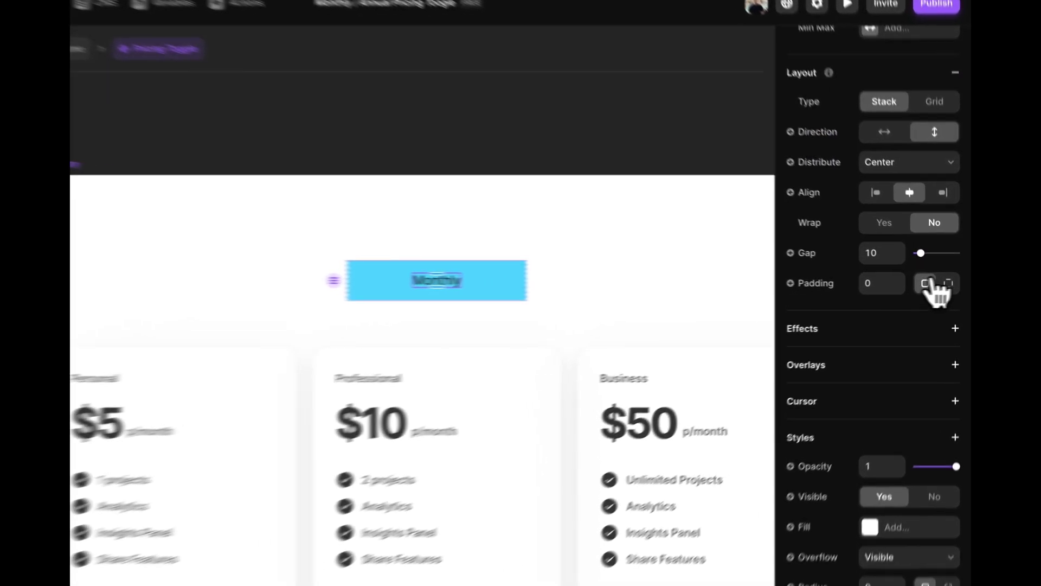
{"action": "left_click", "coordinate": [953, 285]}
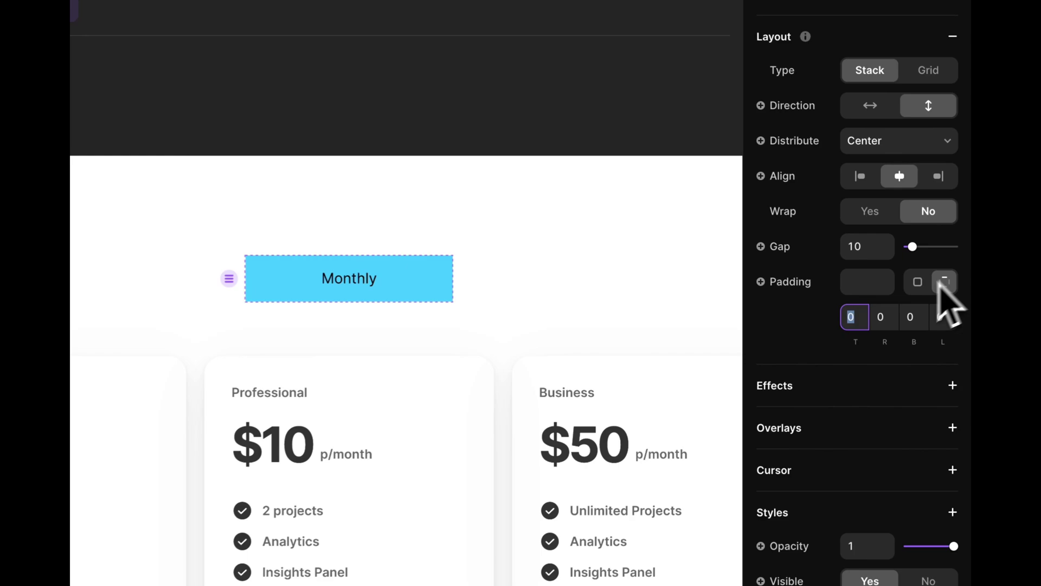
{"action": "type", "text": "5"}
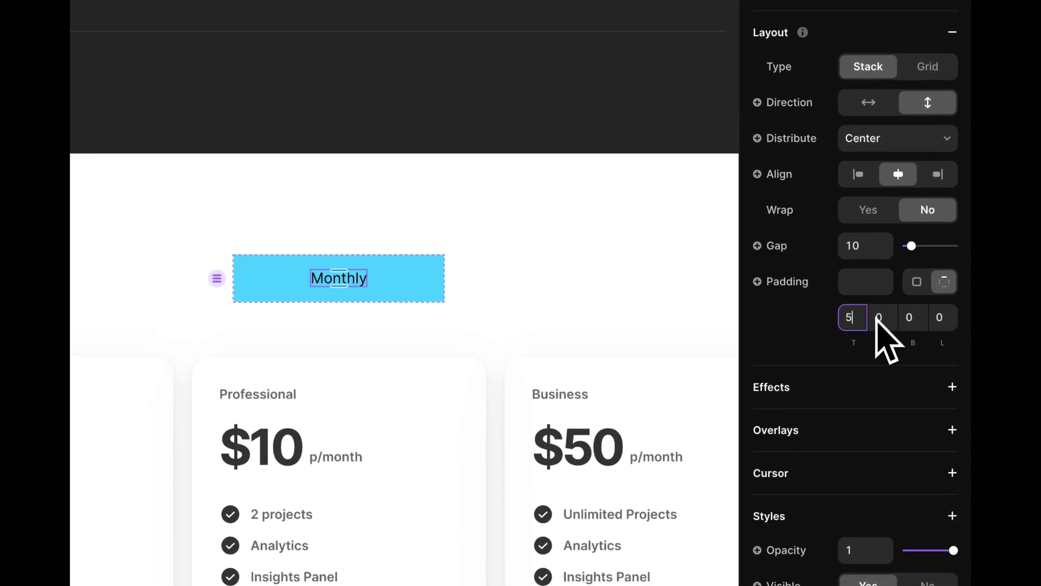
{"action": "key", "text": "Tab"}
{"action": "key", "text": "Tab"}
{"action": "type", "text": "5"}
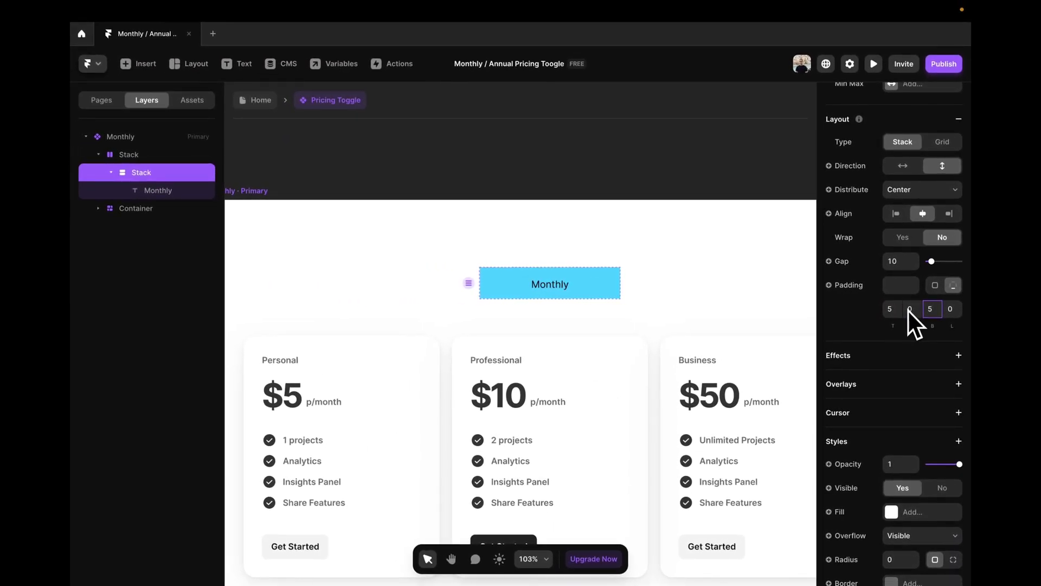
{"action": "left_click", "coordinate": [909, 308]}
{"action": "type", "text": "20"}
{"action": "key", "text": "Tab"}
{"action": "key", "text": "Tab"}
{"action": "type", "text": "20"}
{"action": "scroll", "coordinate": [920, 427], "scroll_direction": "down", "scroll_amount": 3}
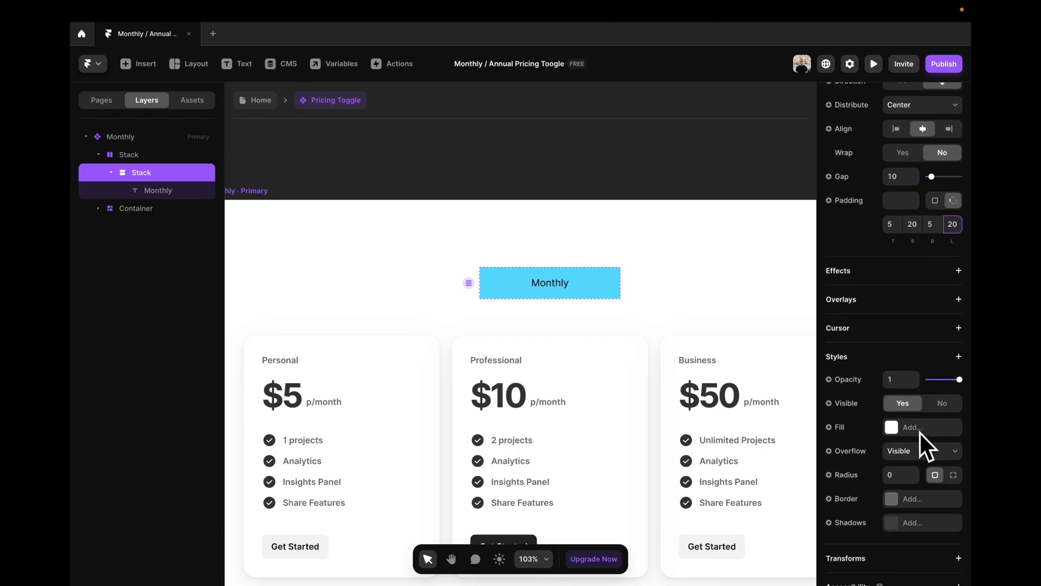
{"action": "left_click", "coordinate": [898, 474]}
{"action": "type", "text": "4"}
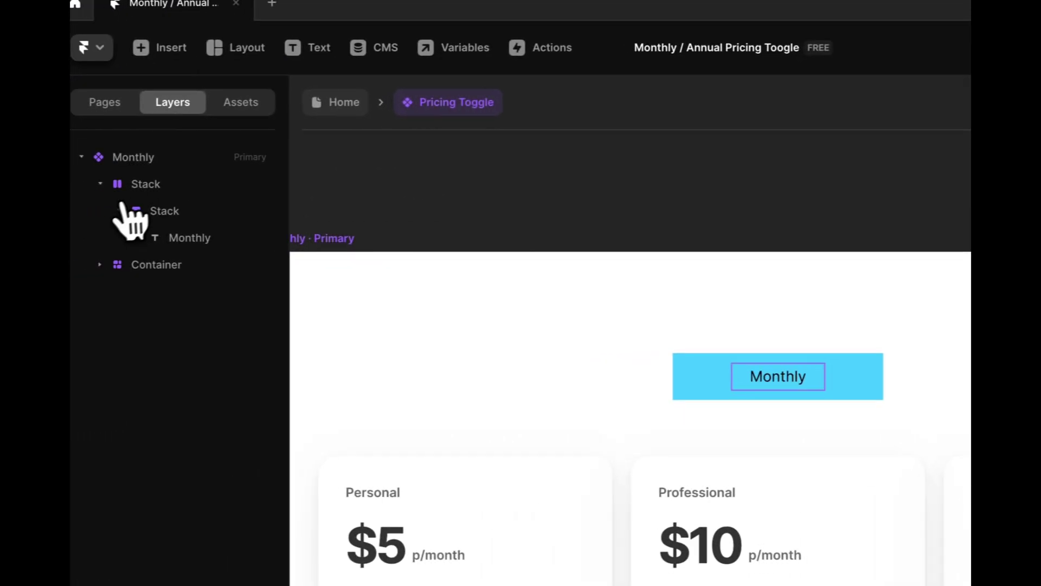
- Duplicate the Monthly button and change the copy's label to 'Annual'
{"action": "left_click", "coordinate": [157, 212]}
{"action": "key", "text": "ctrl+d"}
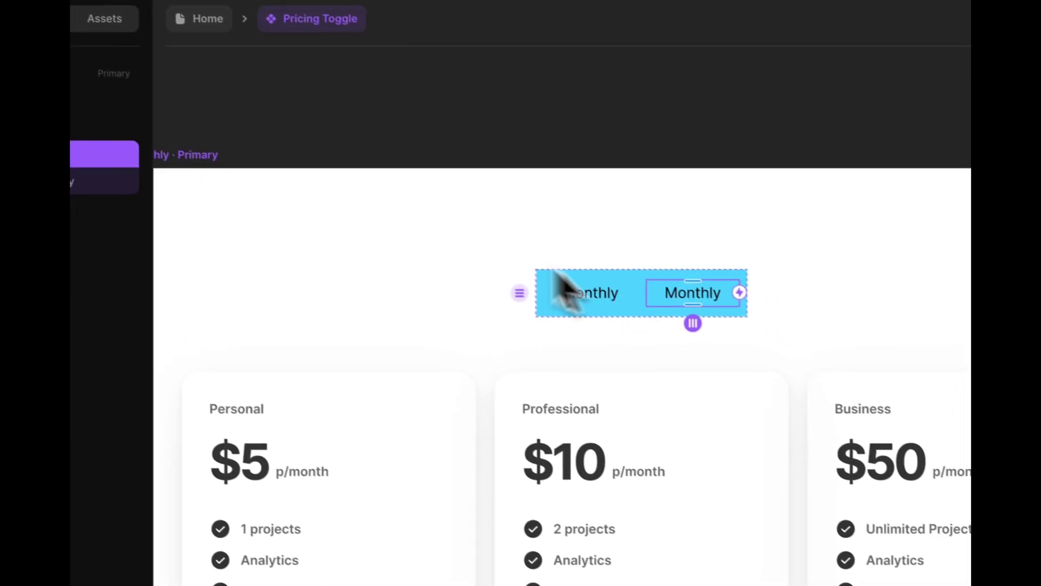
{"action": "left_click", "coordinate": [73, 182]}
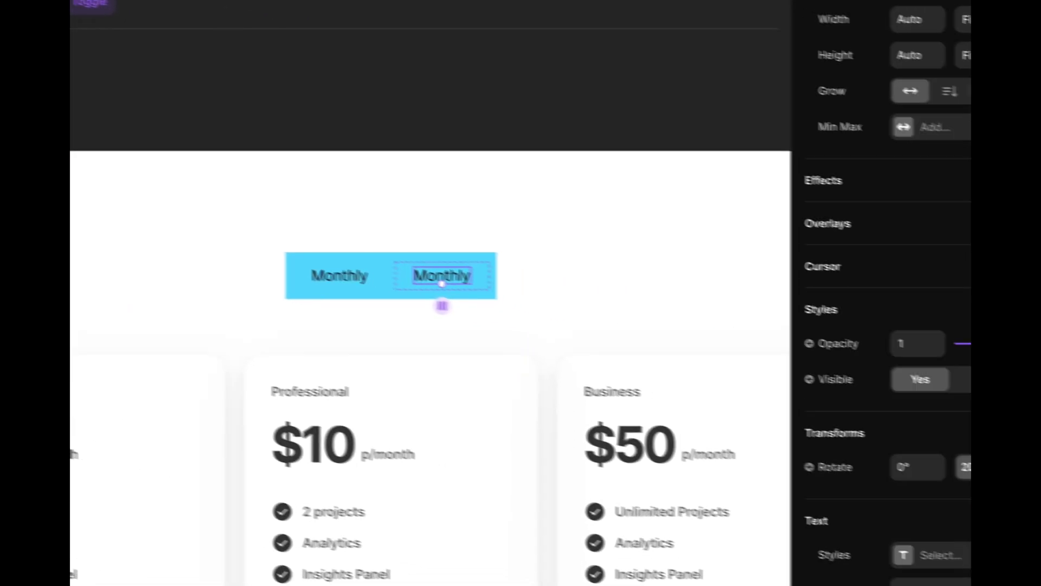
{"action": "scroll", "coordinate": [1013, 513], "scroll_direction": "down", "scroll_amount": 5}
{"action": "left_click", "coordinate": [924, 262]}
{"action": "type", "text": "An"}
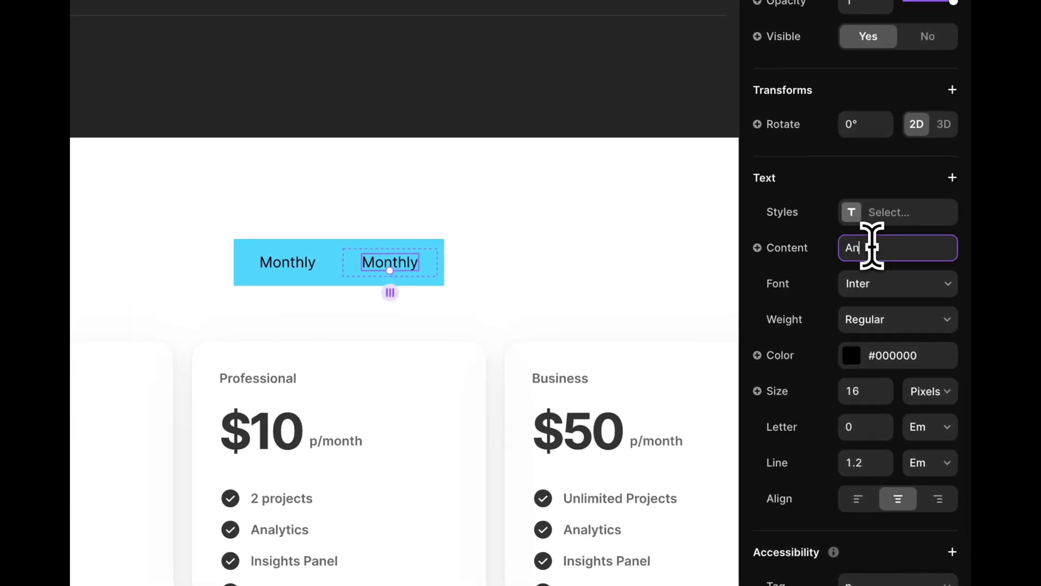
{"action": "type", "text": "nual"}
{"action": "key", "text": "Return"}
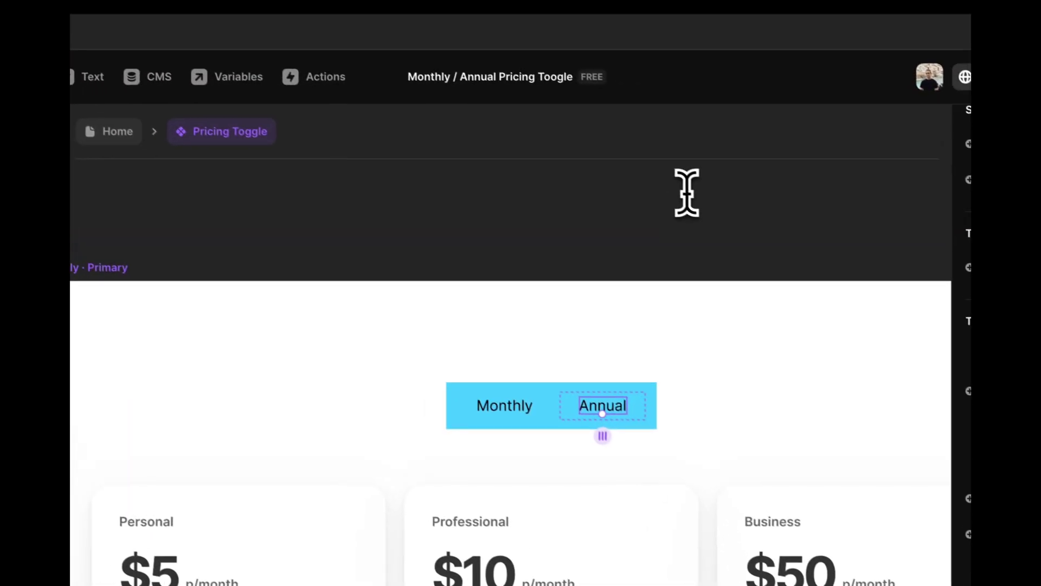
{"action": "left_click", "coordinate": [103, 194]}
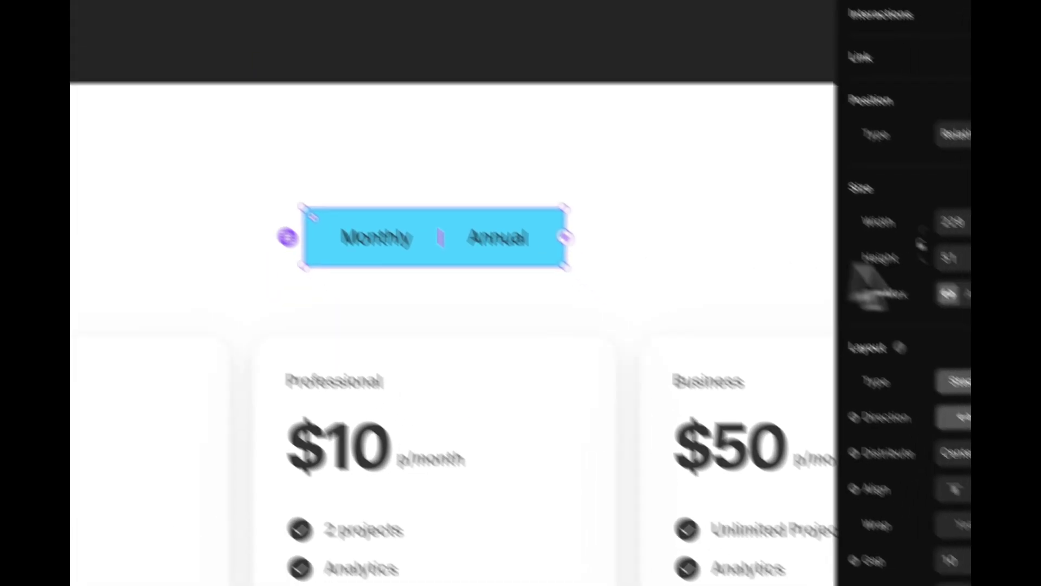
- Make the toggle fit its content in width and height and use the Gray fill style
{"action": "left_click", "coordinate": [942, 157]}
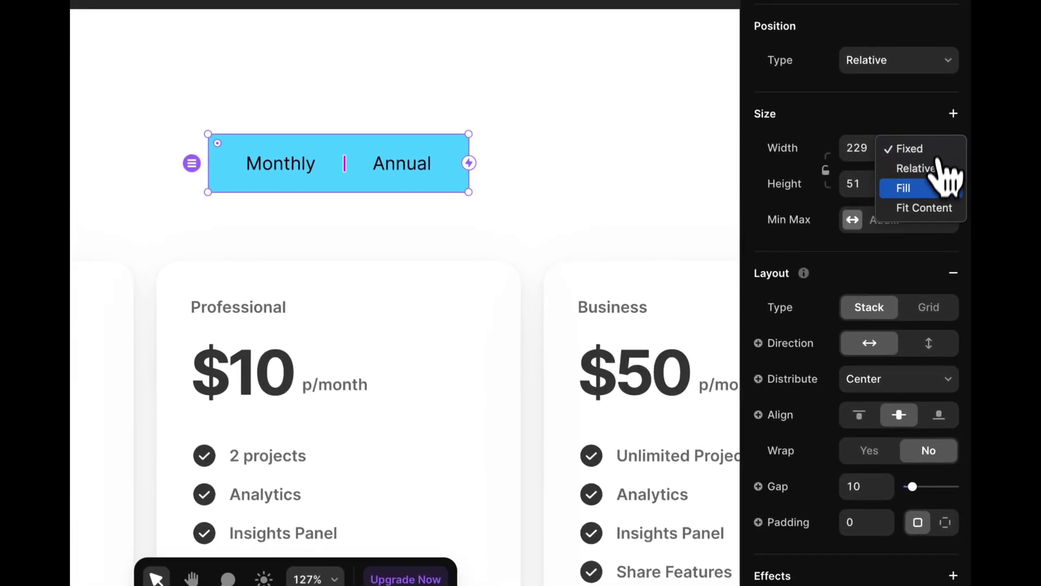
{"action": "left_click", "coordinate": [933, 208]}
{"action": "left_click", "coordinate": [942, 182]}
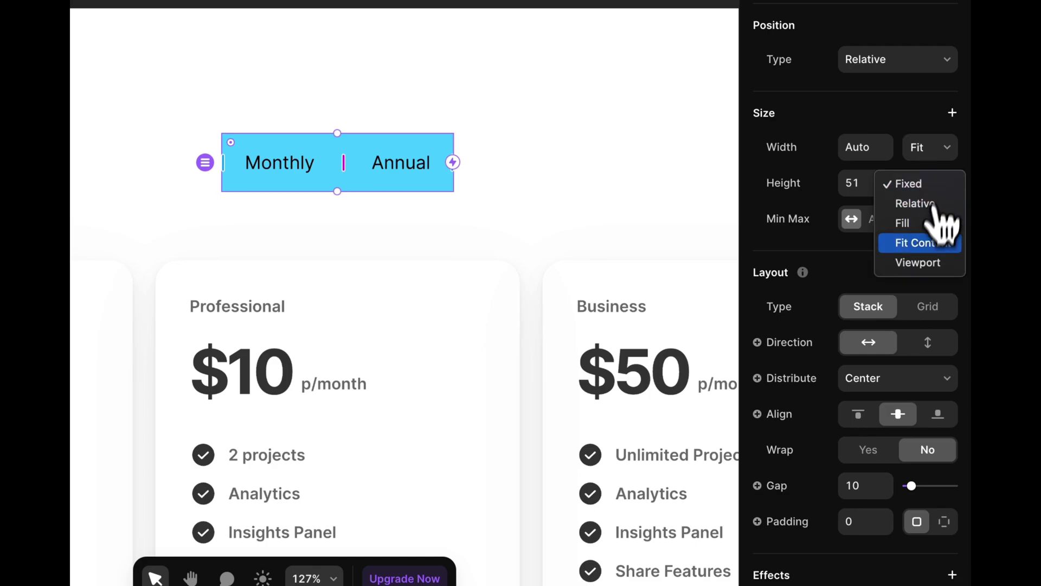
{"action": "left_click", "coordinate": [927, 242]}
{"action": "scroll", "coordinate": [890, 372], "scroll_direction": "down", "scroll_amount": 10}
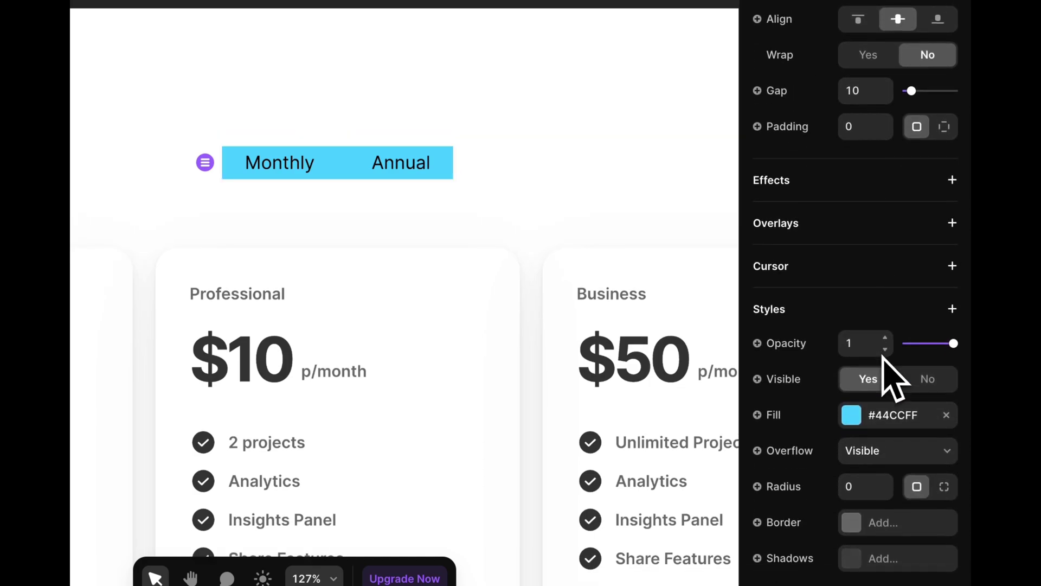
{"action": "left_click", "coordinate": [905, 396]}
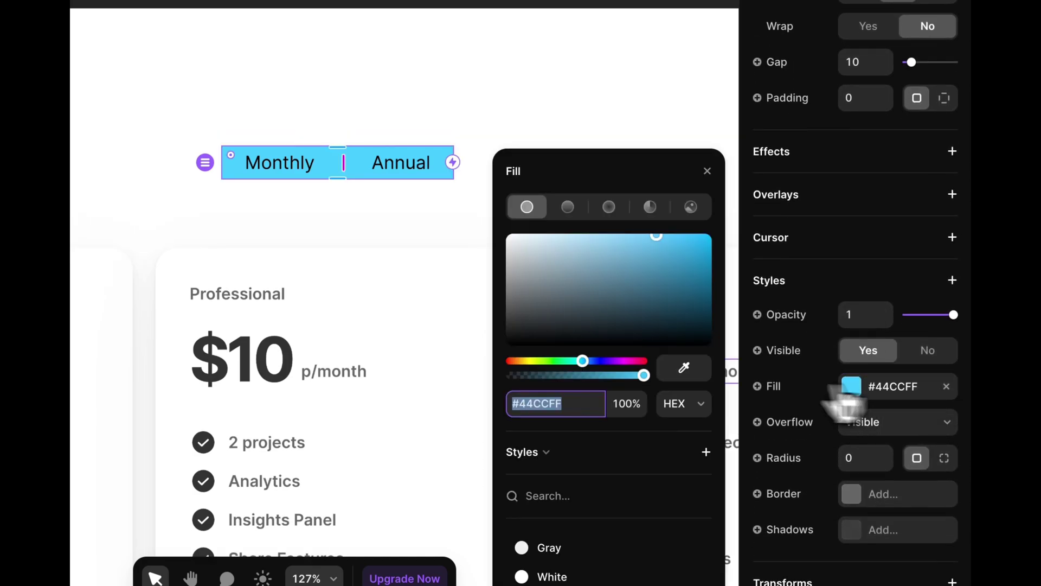
{"action": "left_click", "coordinate": [680, 545]}
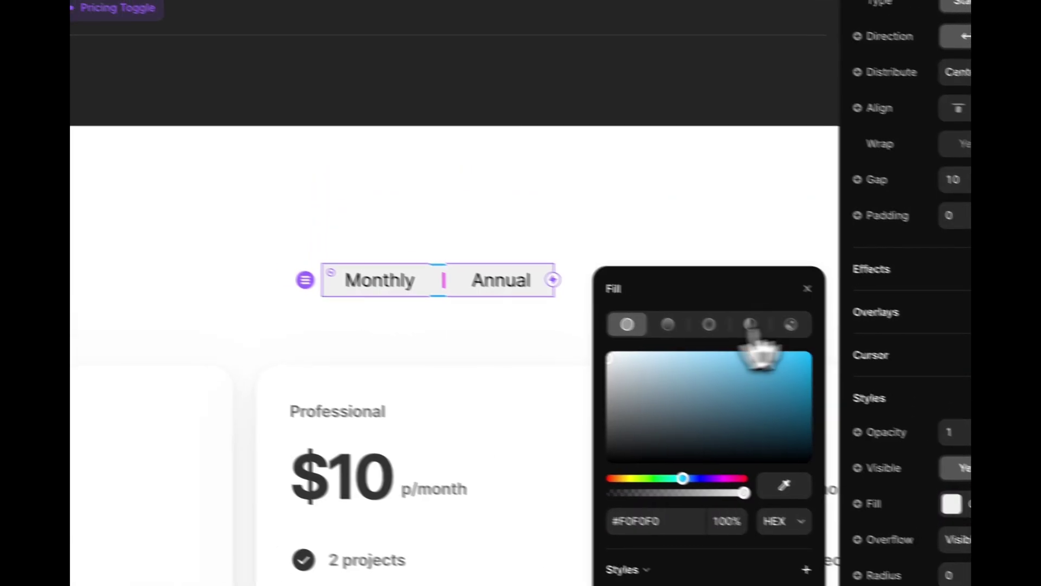
- Give the toggle padding 4 and corner radius 8
{"action": "left_click", "coordinate": [857, 187]}
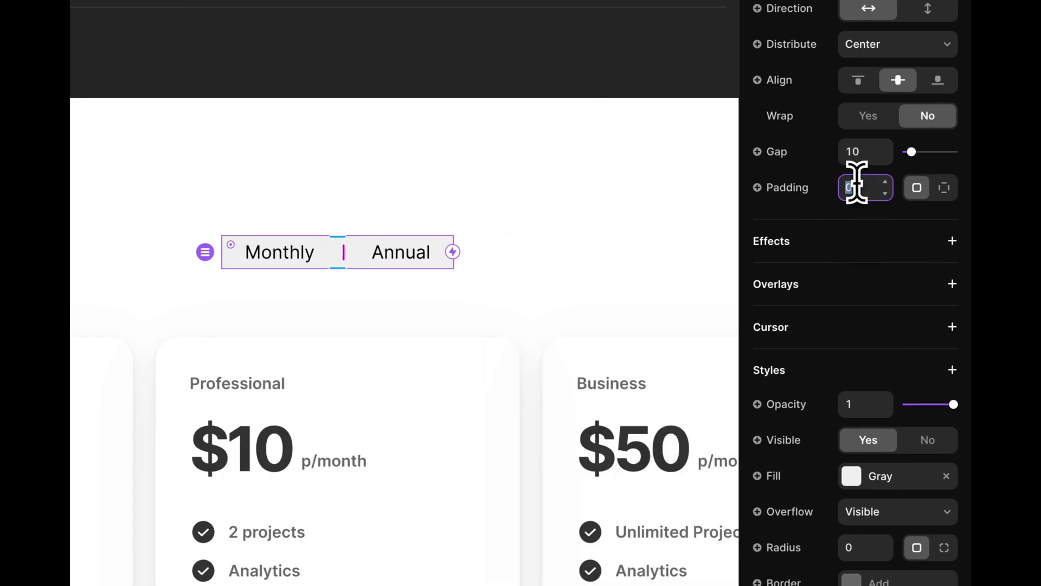
{"action": "type", "text": "4"}
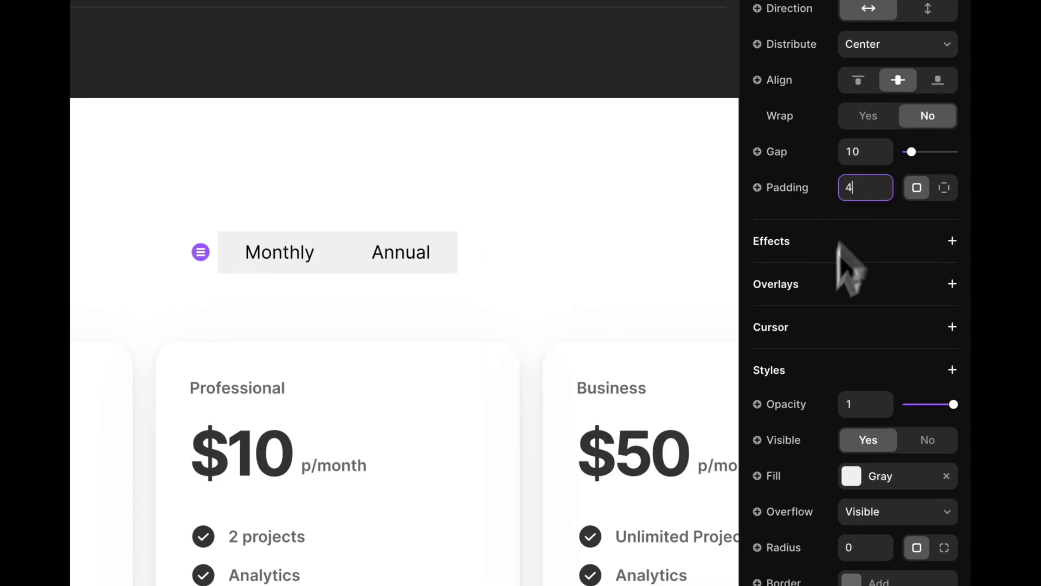
{"action": "scroll", "coordinate": [834, 366], "scroll_direction": "down", "scroll_amount": 2}
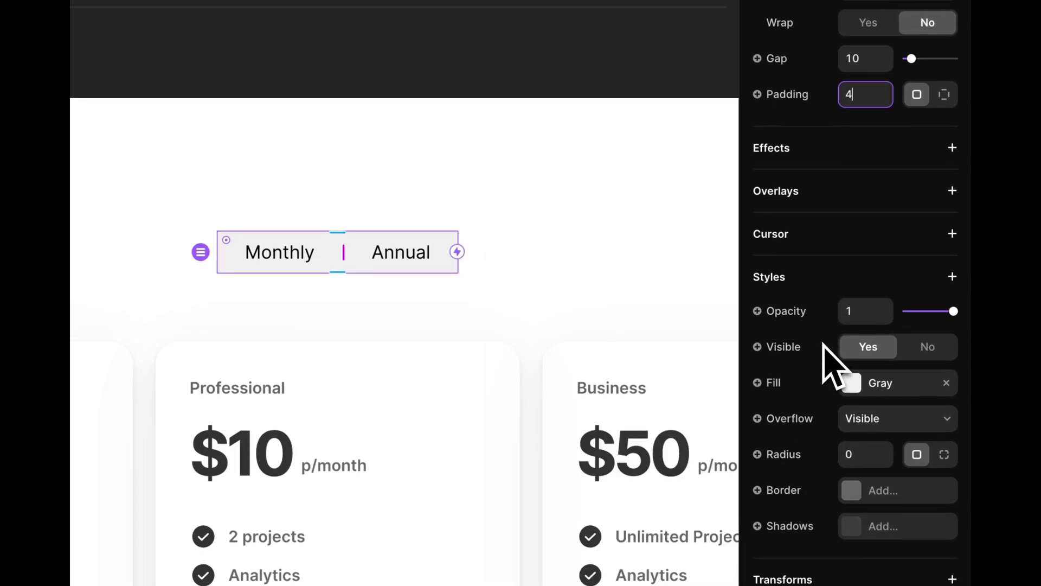
{"action": "left_click", "coordinate": [853, 454]}
{"action": "type", "text": "8"}
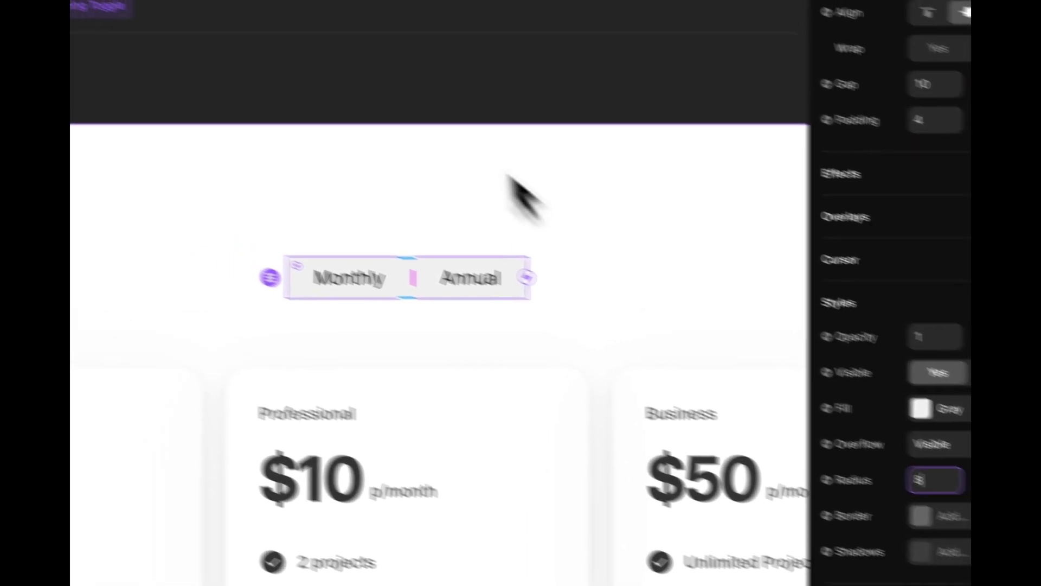
{"action": "left_click", "coordinate": [516, 187]}
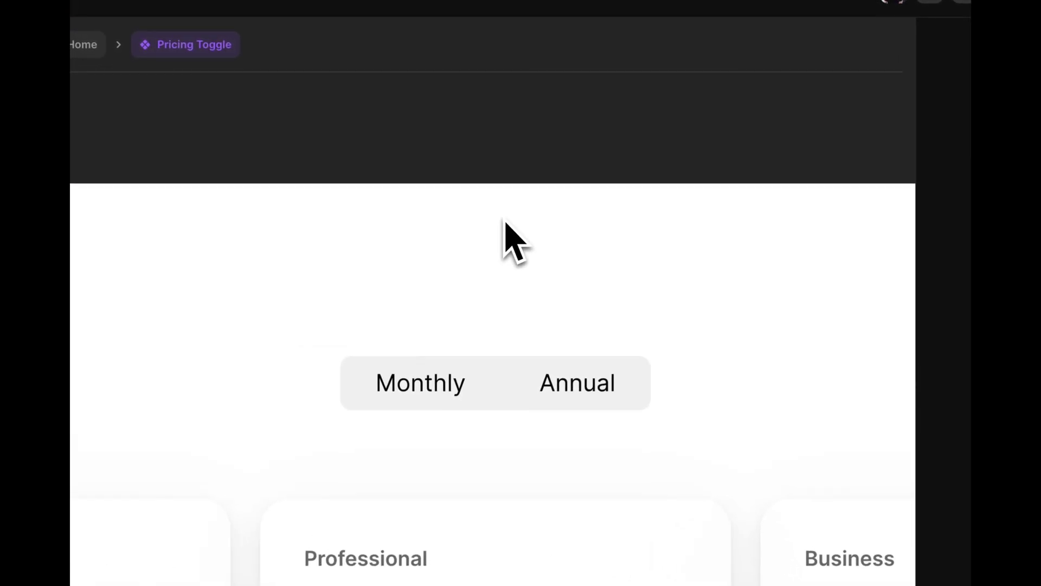
- Draw a new blue frame inside the toggle stack
{"action": "left_click", "coordinate": [458, 395]}
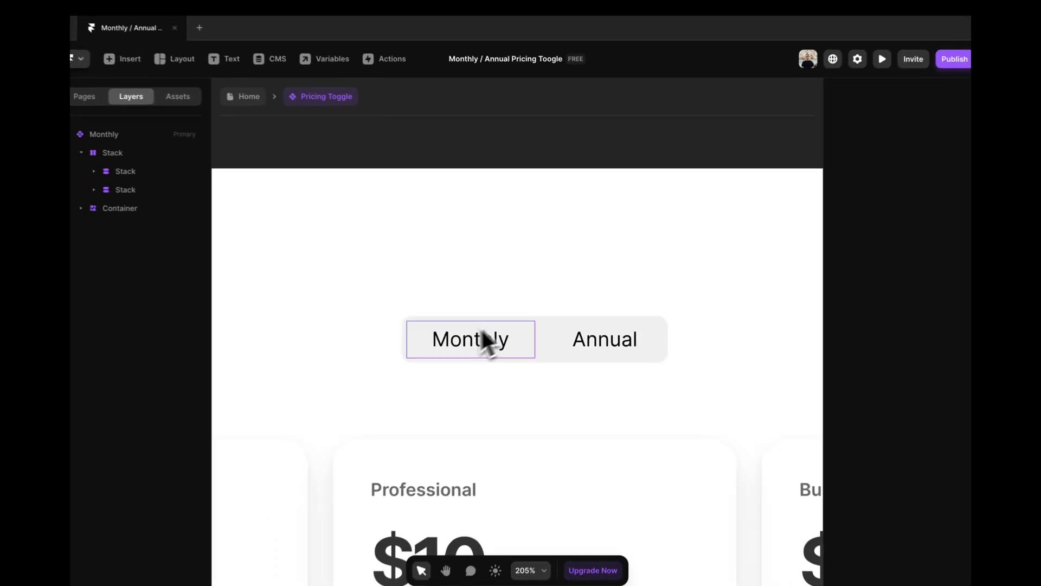
{"action": "left_click", "coordinate": [515, 347]}
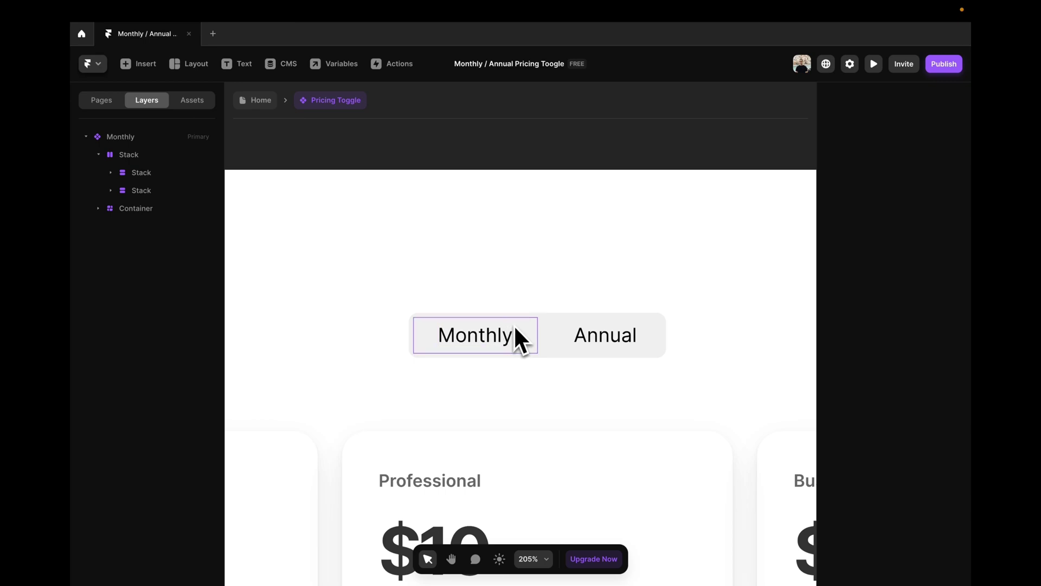
{"action": "key", "text": "f"}
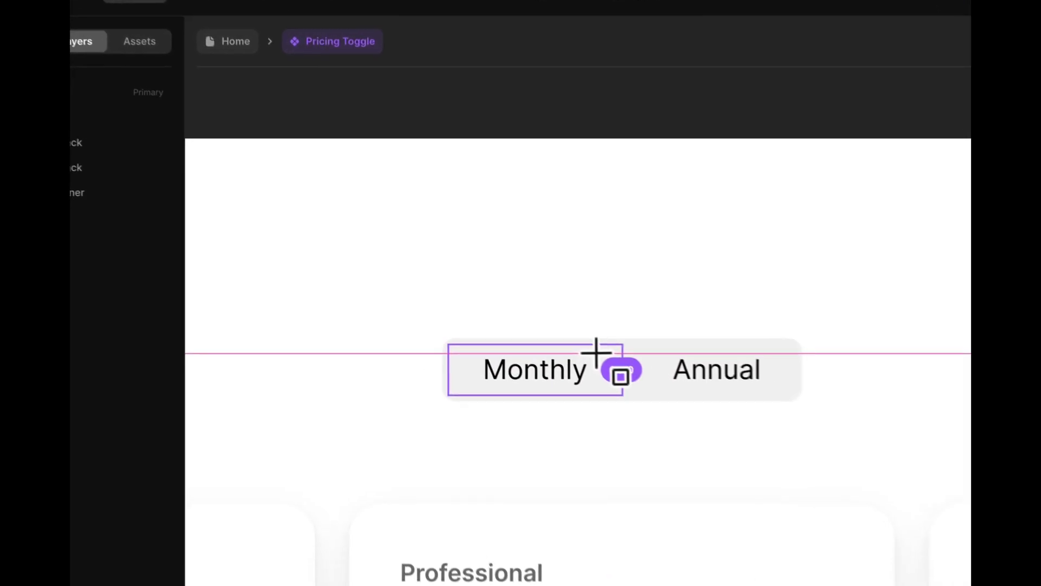
{"action": "left_click_drag", "start_coordinate": [519, 324], "coordinate": [569, 351]}
{"action": "left_click_drag", "start_coordinate": [689, 401], "coordinate": [690, 399]}
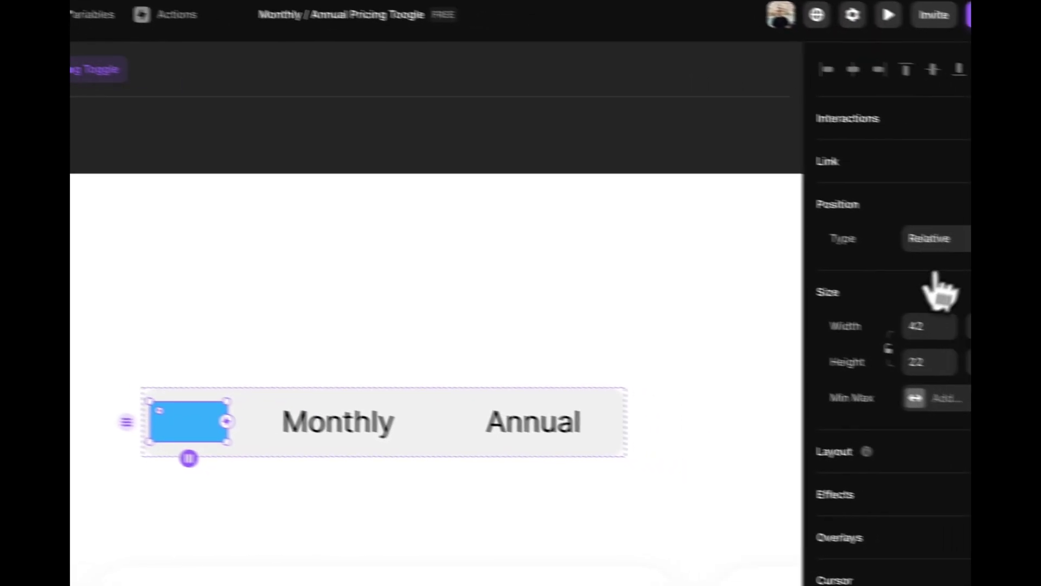
- Make the blue frame absolutely positioned and move it over the Monthly label
{"action": "left_click", "coordinate": [949, 242]}
{"action": "left_click", "coordinate": [952, 224]}
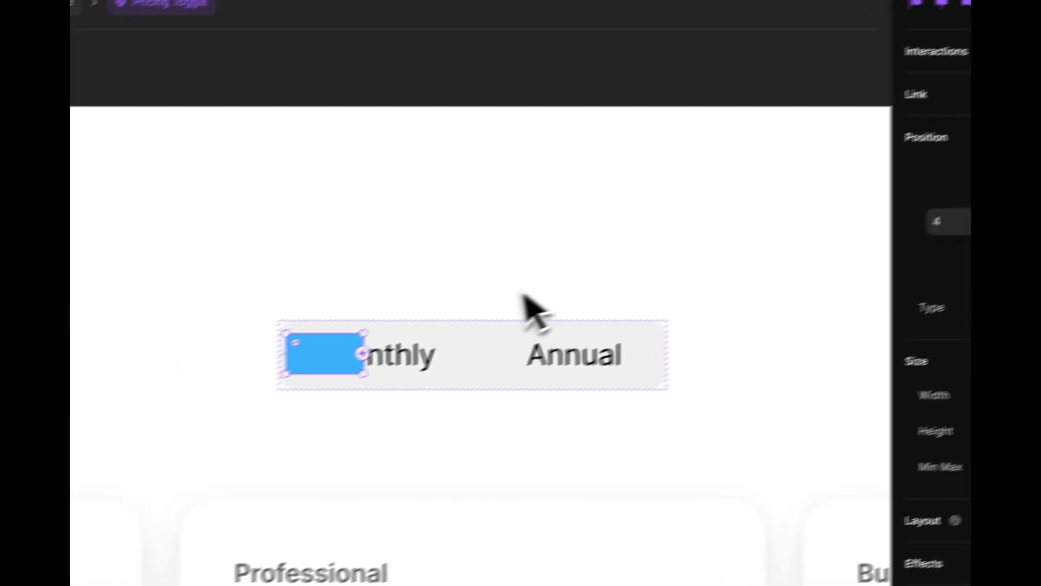
{"action": "left_click_drag", "start_coordinate": [338, 365], "coordinate": [408, 322]}
{"action": "left_click_drag", "start_coordinate": [476, 300], "coordinate": [495, 333]}
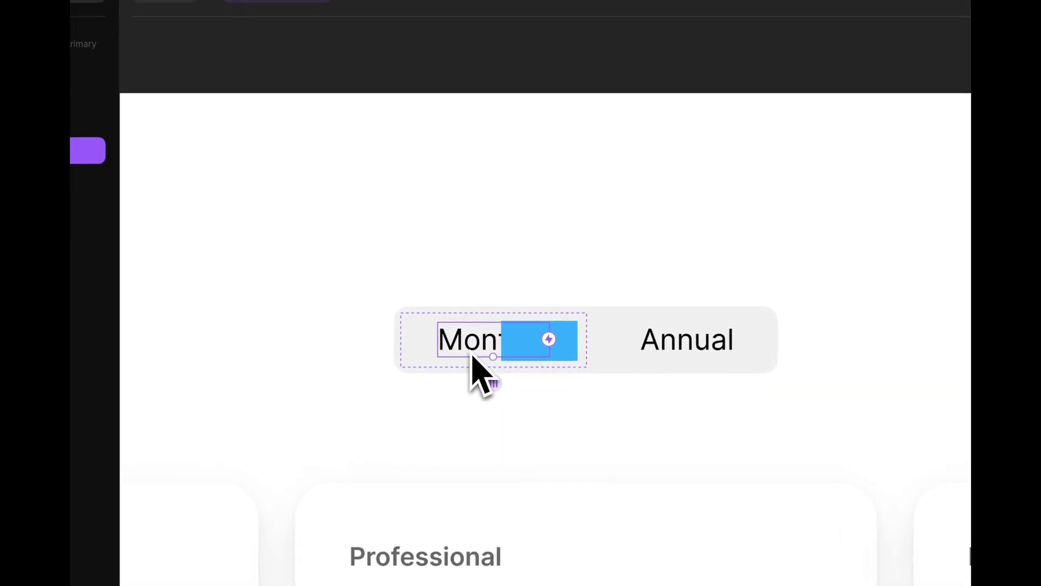
- Add a Z Index style to the Monthly and Annual labels so their text sits above the blue frame
{"action": "left_click", "coordinate": [625, 345]}
{"action": "left_click", "coordinate": [197, 217]}
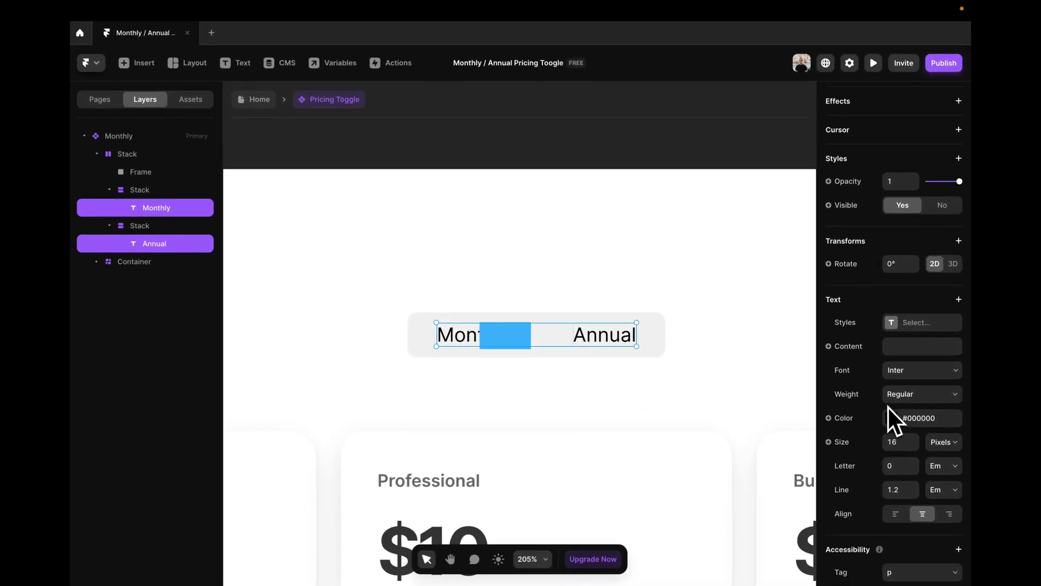
{"action": "scroll", "coordinate": [888, 412], "scroll_direction": "down", "scroll_amount": 4}
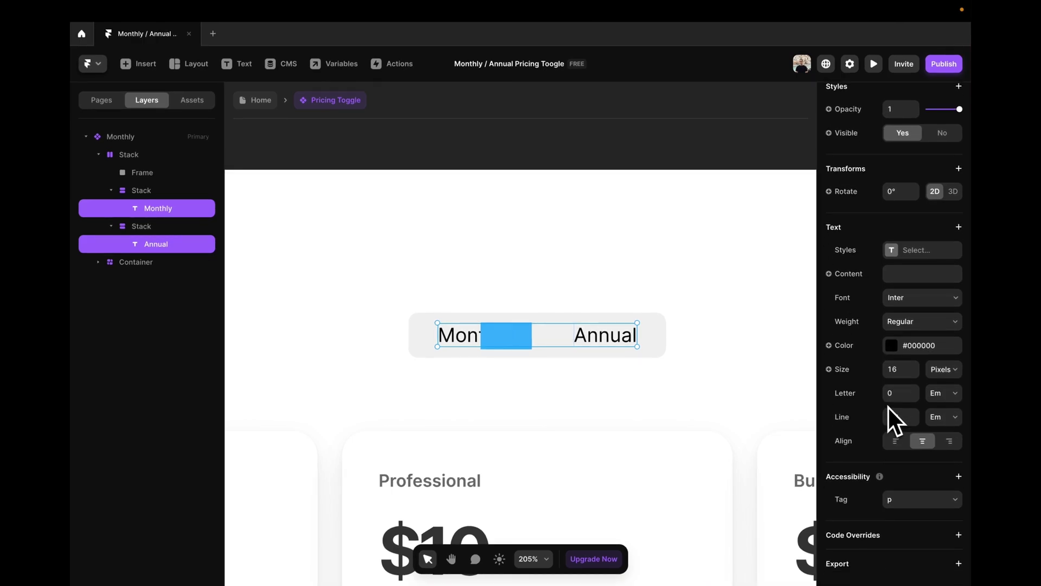
{"action": "scroll", "coordinate": [888, 412], "scroll_direction": "up", "scroll_amount": 4}
{"action": "left_click", "coordinate": [956, 141]}
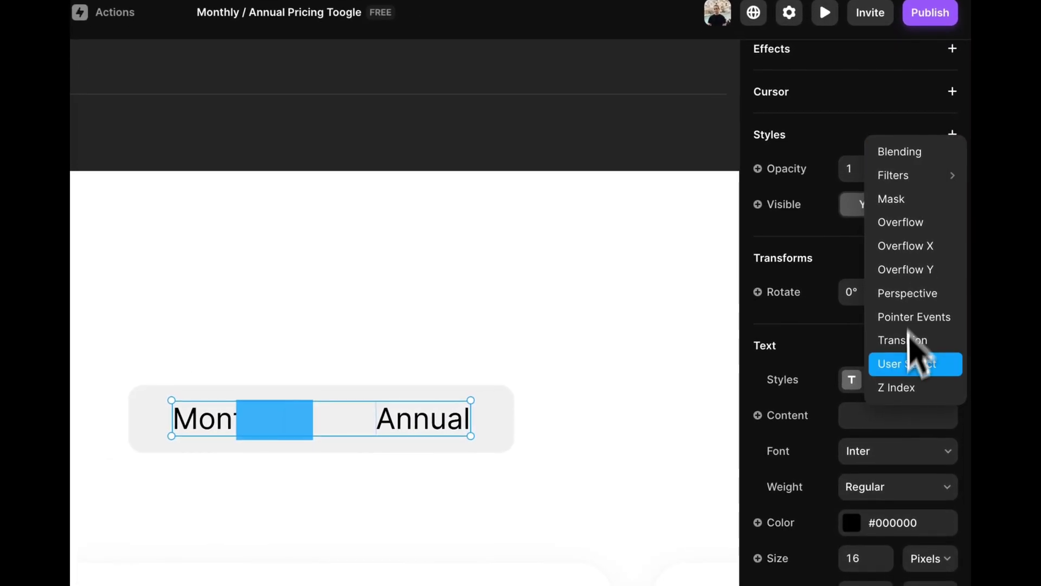
{"action": "left_click", "coordinate": [915, 345]}
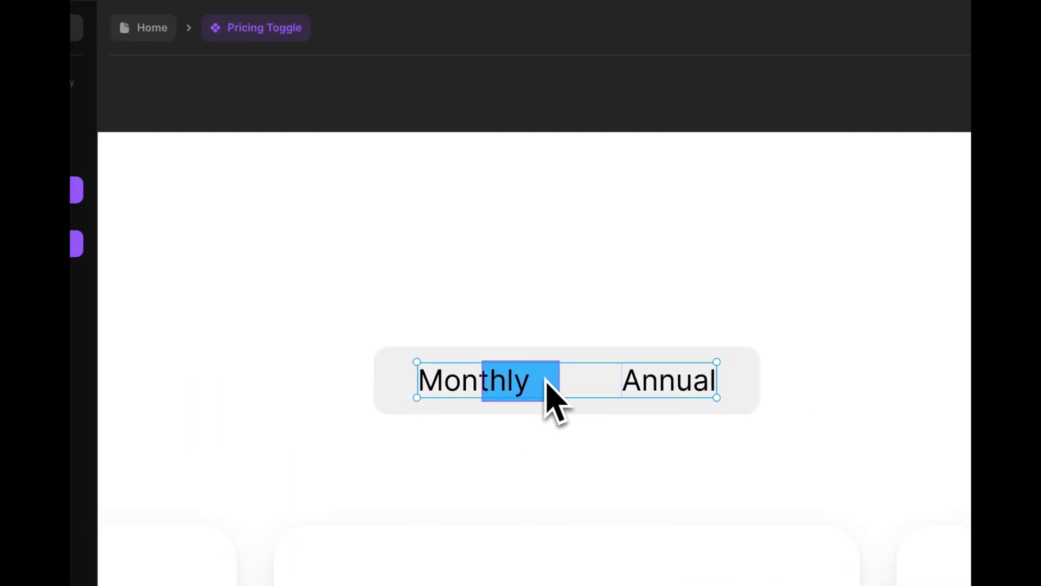
{"action": "left_click_drag", "start_coordinate": [548, 384], "coordinate": [494, 384]}
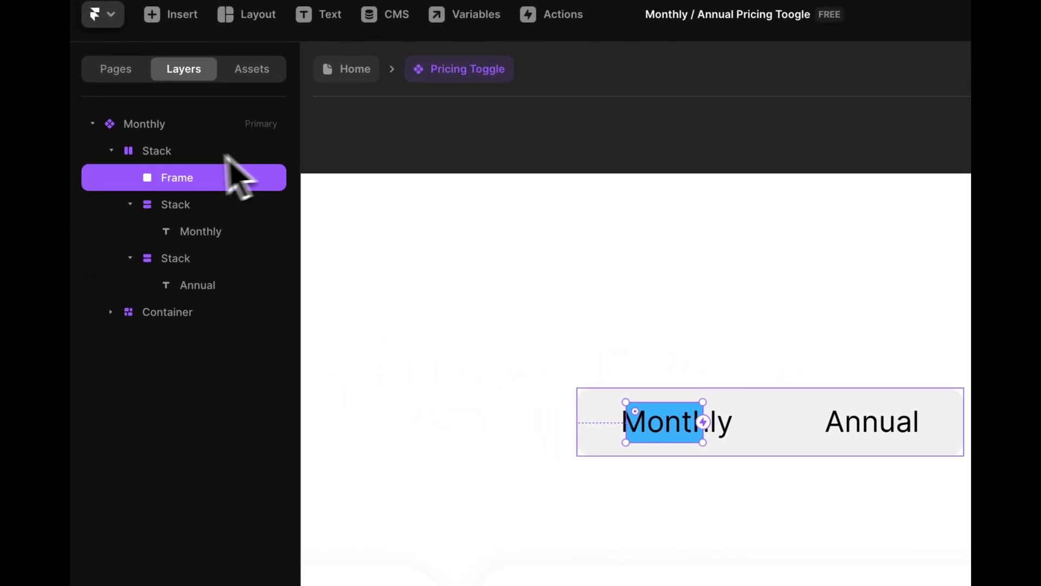
- Move the highlight frame into the Monthly stack with all four position offsets set to 0
{"action": "left_click_drag", "start_coordinate": [183, 176], "coordinate": [214, 220]}
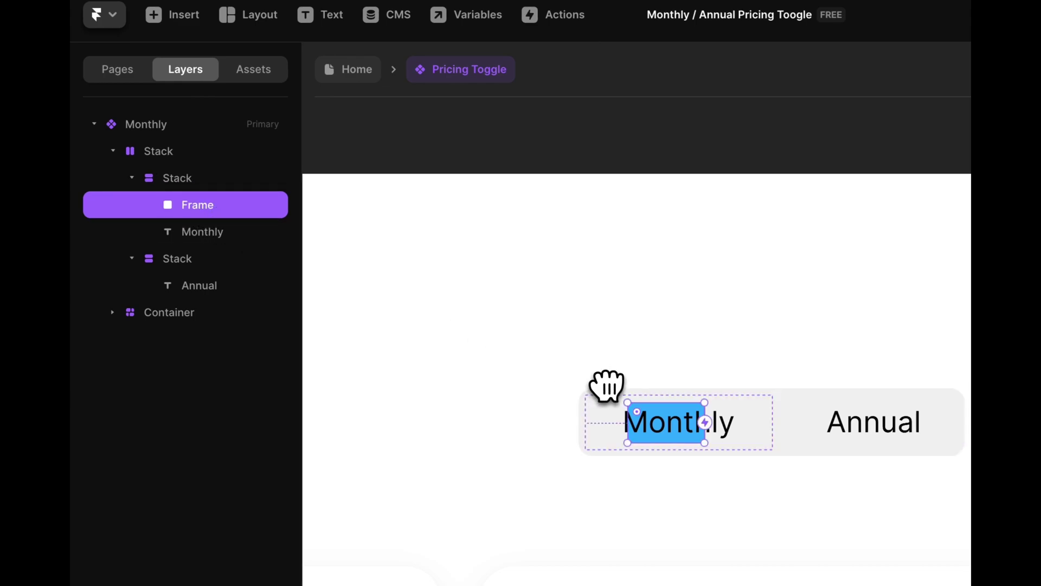
{"action": "scroll", "coordinate": [606, 385], "scroll_direction": "up", "scroll_amount": 3}
{"action": "left_click", "coordinate": [866, 212]}
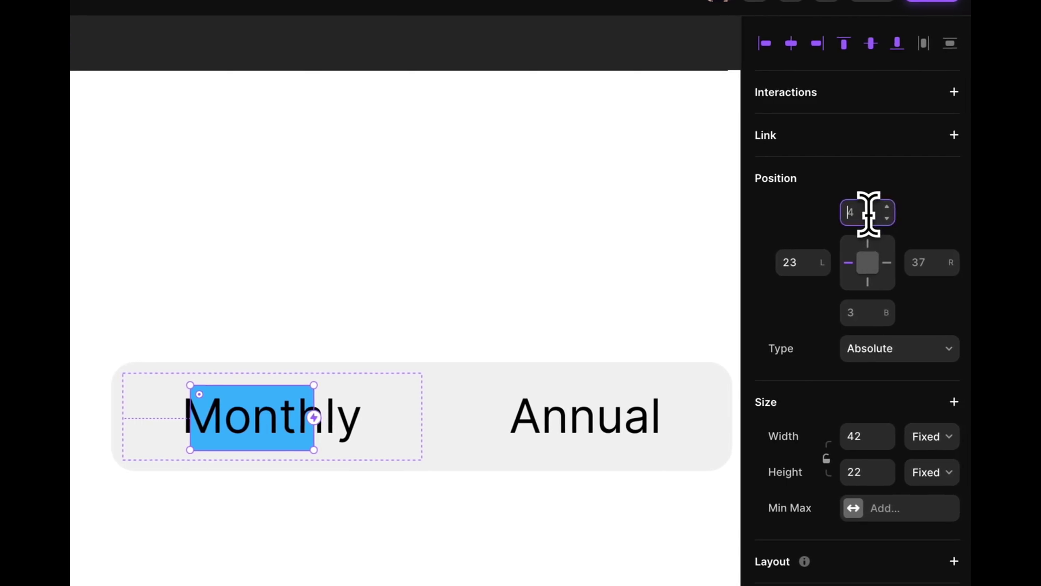
{"action": "type", "text": "0"}
{"action": "key", "text": "Tab"}
{"action": "type", "text": "0"}
{"action": "key", "text": "Tab"}
{"action": "type", "text": "0"}
{"action": "key", "text": "Tab"}
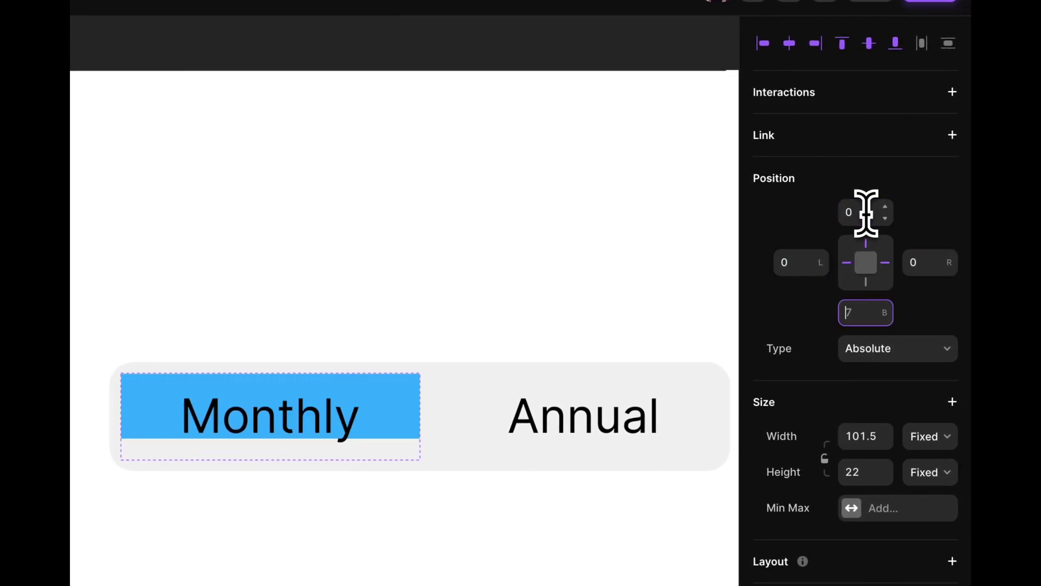
{"action": "type", "text": "0"}
{"action": "key", "text": "Return"}
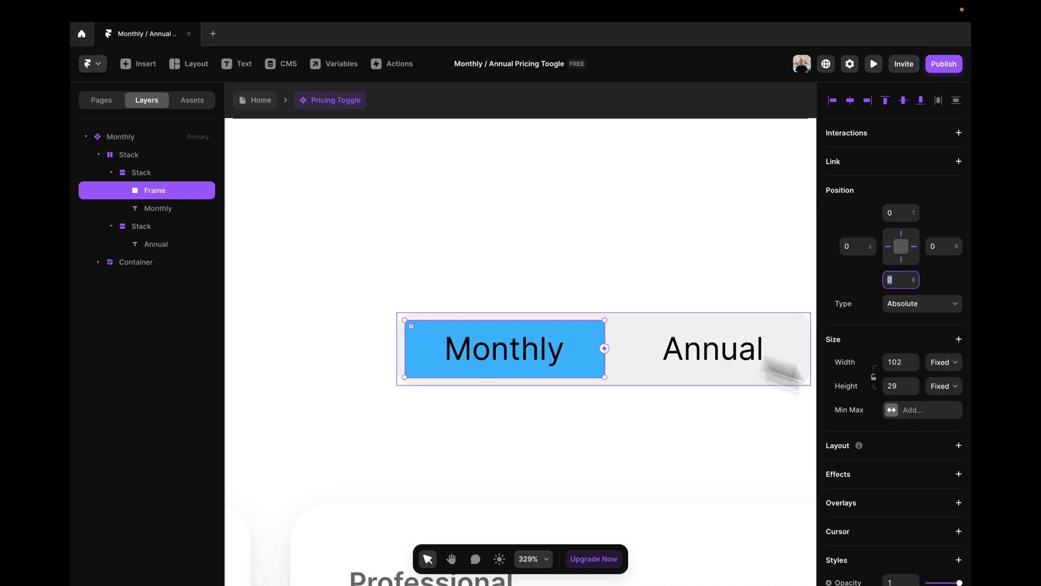
- Give the highlight frame a White fill and corner radius 4
{"action": "scroll", "coordinate": [947, 418], "scroll_direction": "down", "scroll_amount": 6}
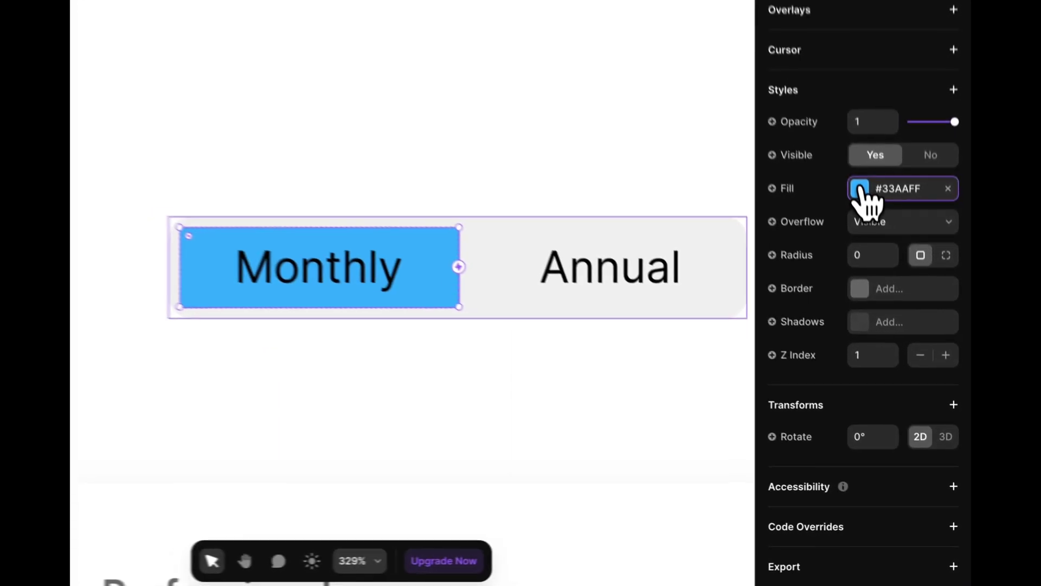
{"action": "left_click", "coordinate": [894, 292]}
{"action": "left_click", "coordinate": [569, 545]}
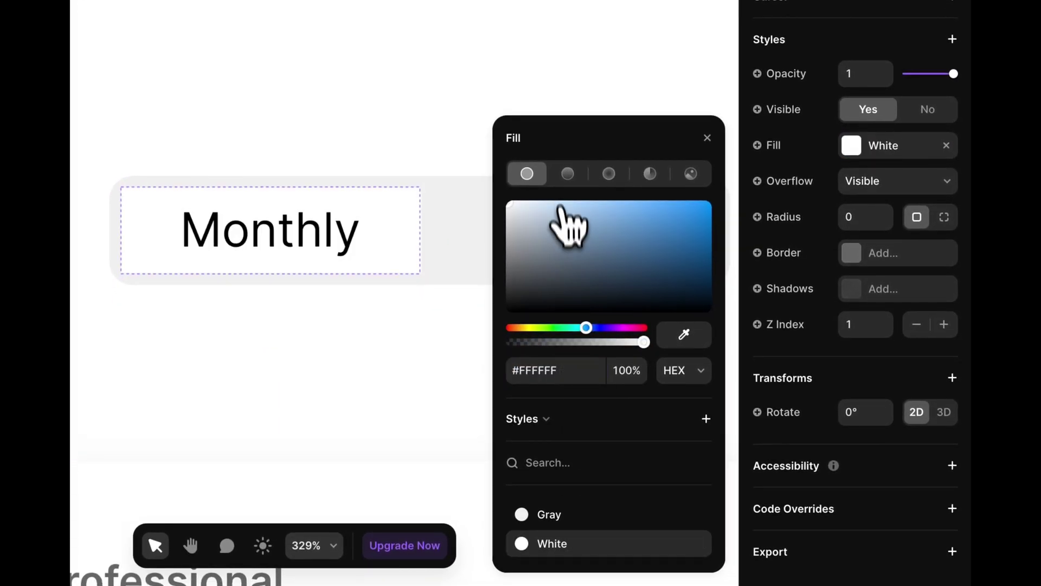
{"action": "left_click", "coordinate": [864, 217]}
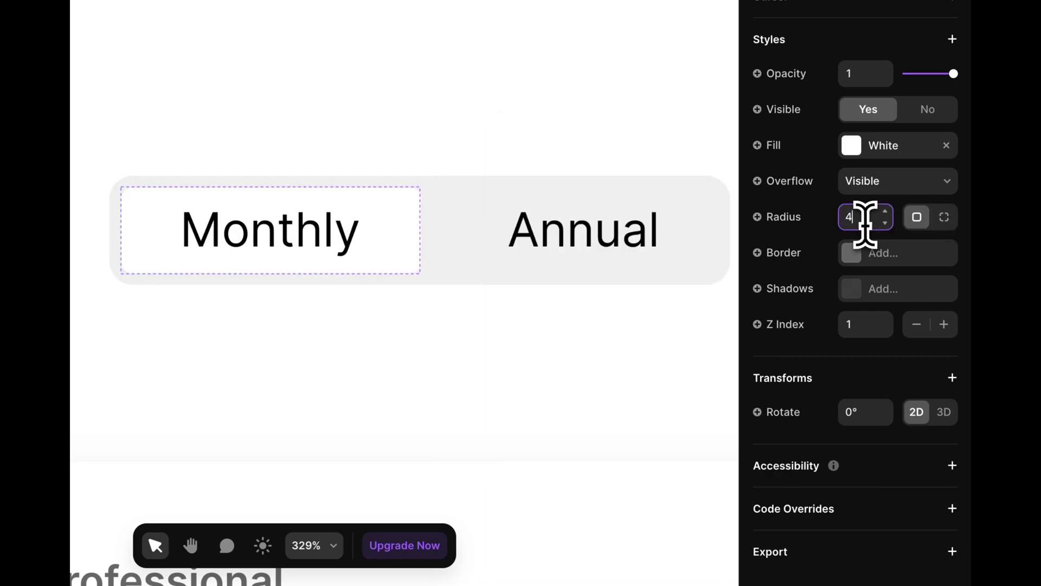
{"action": "type", "text": "4"}
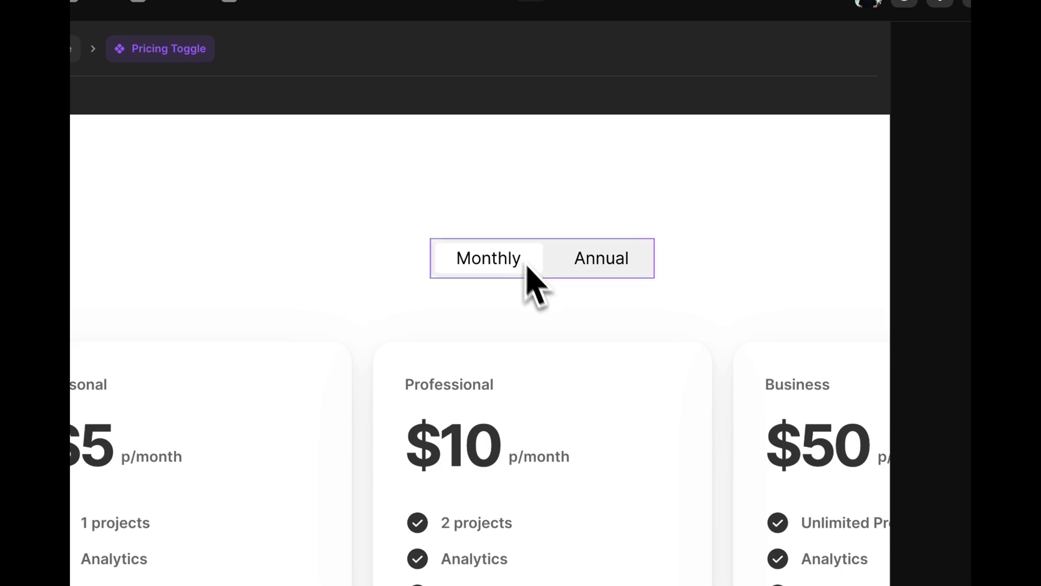
- Open the Desktop 1200 preview of the pricing section with Cmd+P
{"action": "scroll", "coordinate": [544, 276], "scroll_direction": "down", "scroll_amount": 2}
{"action": "scroll", "coordinate": [543, 277], "scroll_direction": "up", "scroll_amount": 1}
{"action": "scroll", "coordinate": [544, 277], "scroll_direction": "right", "scroll_amount": 1}
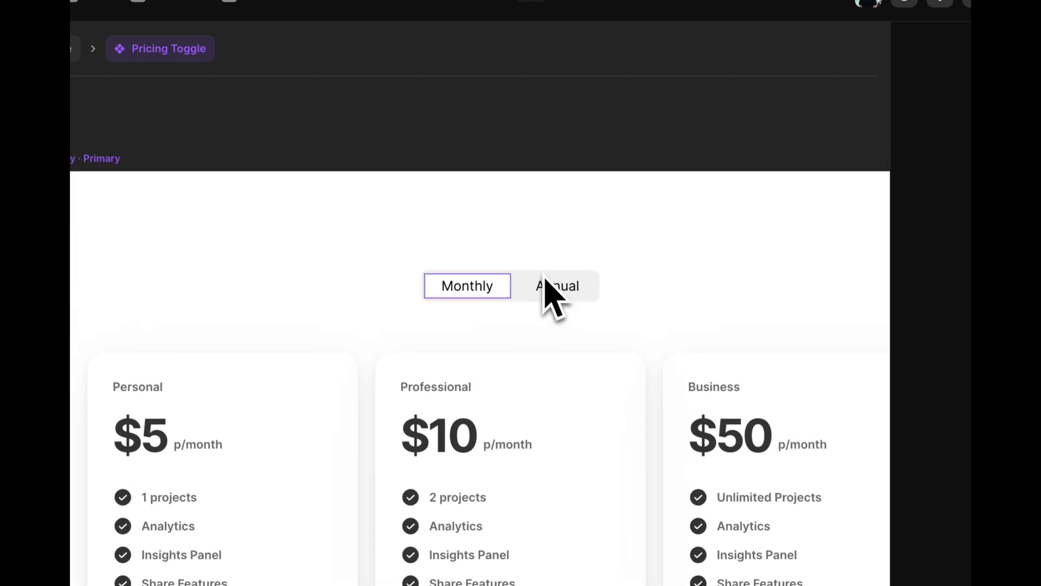
{"action": "key", "text": "super+p"}
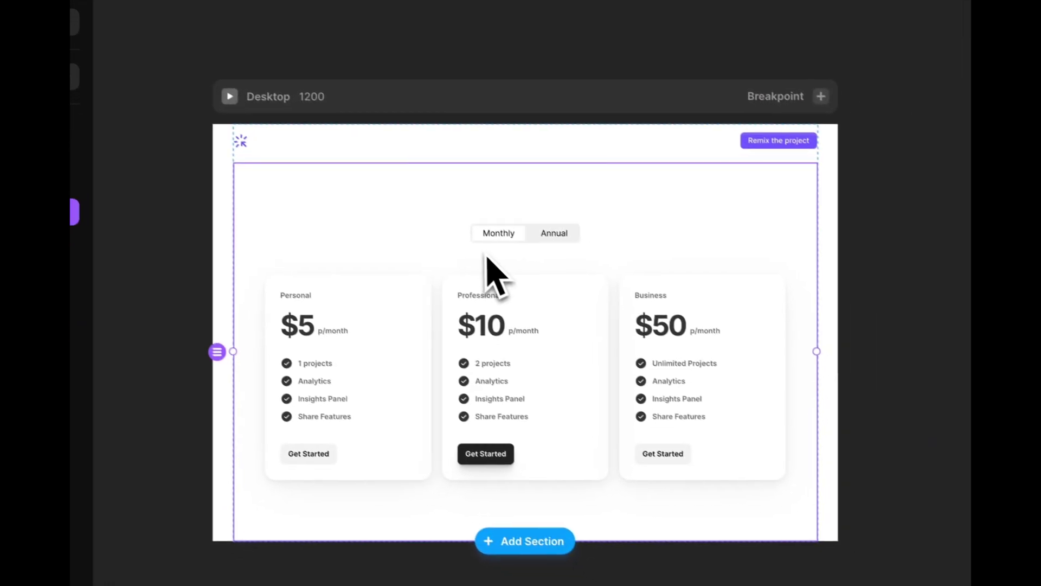
- Enter the Pricing Toggle component and add a second variant beside Monthly
{"action": "double_click", "coordinate": [587, 318]}
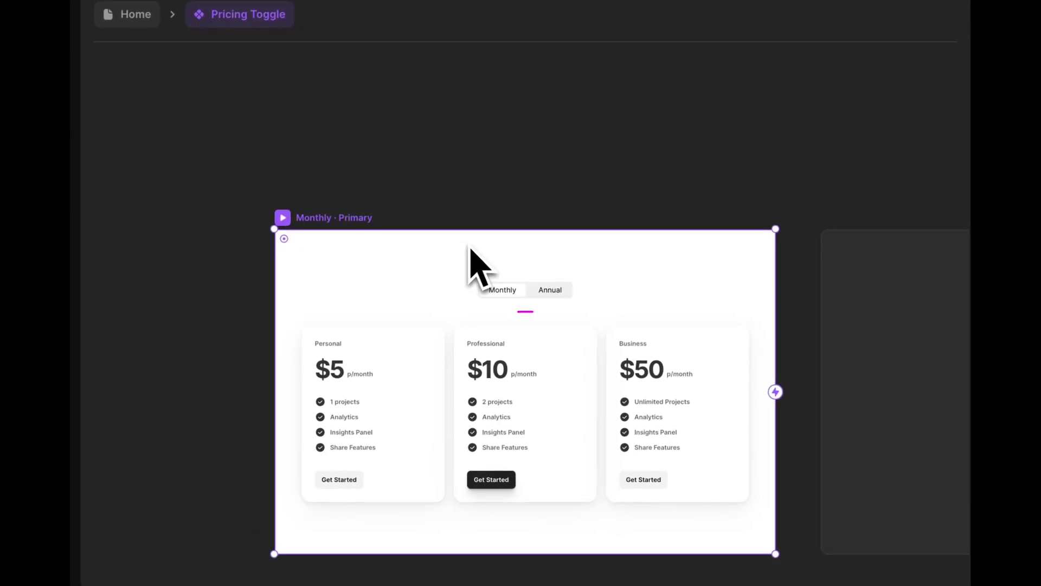
{"action": "scroll", "coordinate": [378, 217], "scroll_direction": "right", "scroll_amount": 5}
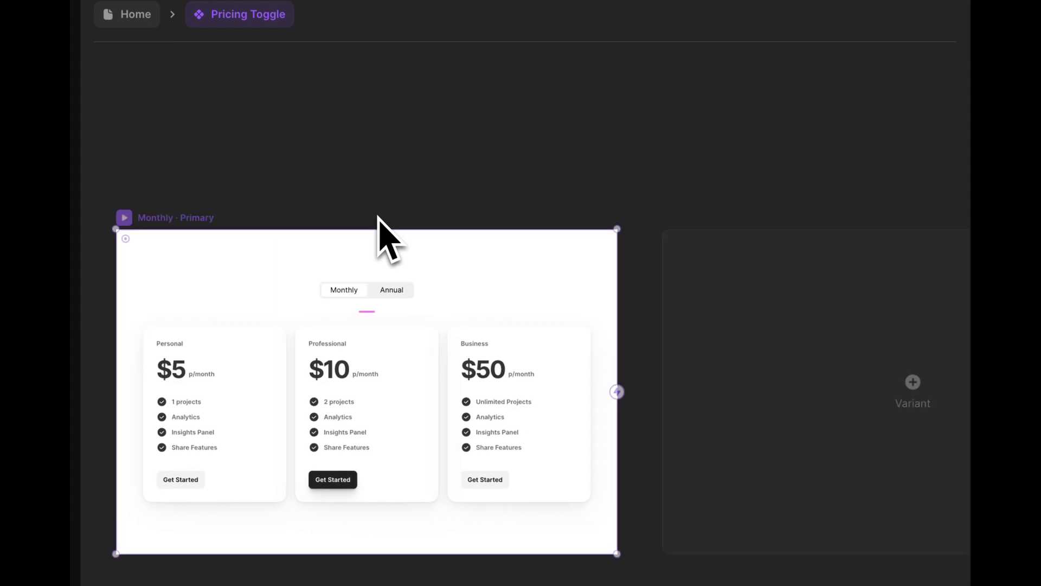
{"action": "scroll", "coordinate": [481, 279], "scroll_direction": "right", "scroll_amount": 5}
{"action": "left_click", "coordinate": [739, 386]}
{"action": "scroll", "coordinate": [407, 304], "scroll_direction": "right", "scroll_amount": 7}
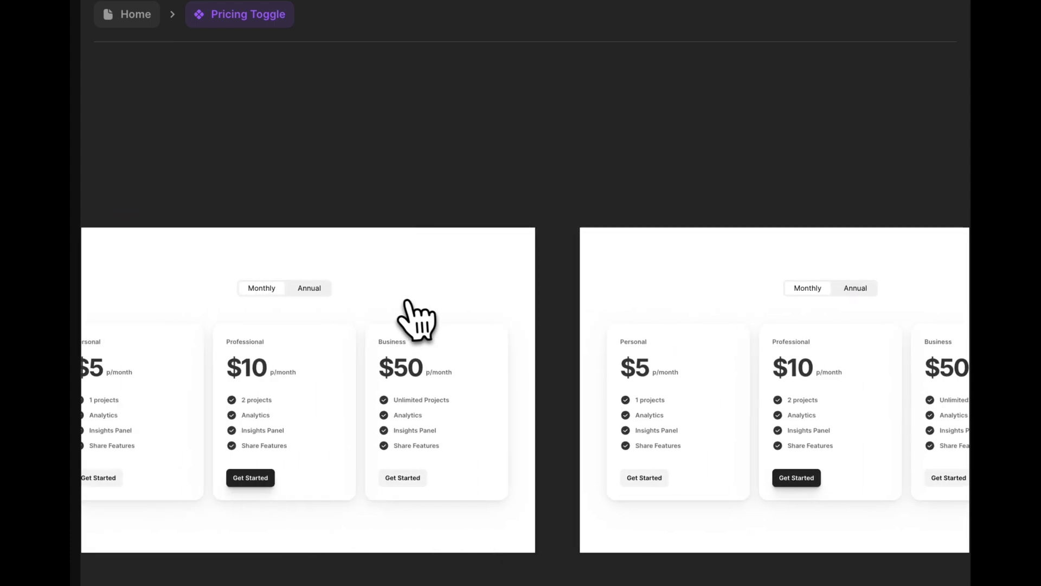
- Rename the new Variant 2 to 'Annual'
{"action": "double_click", "coordinate": [181, 343]}
{"action": "type", "text": "Annual"}
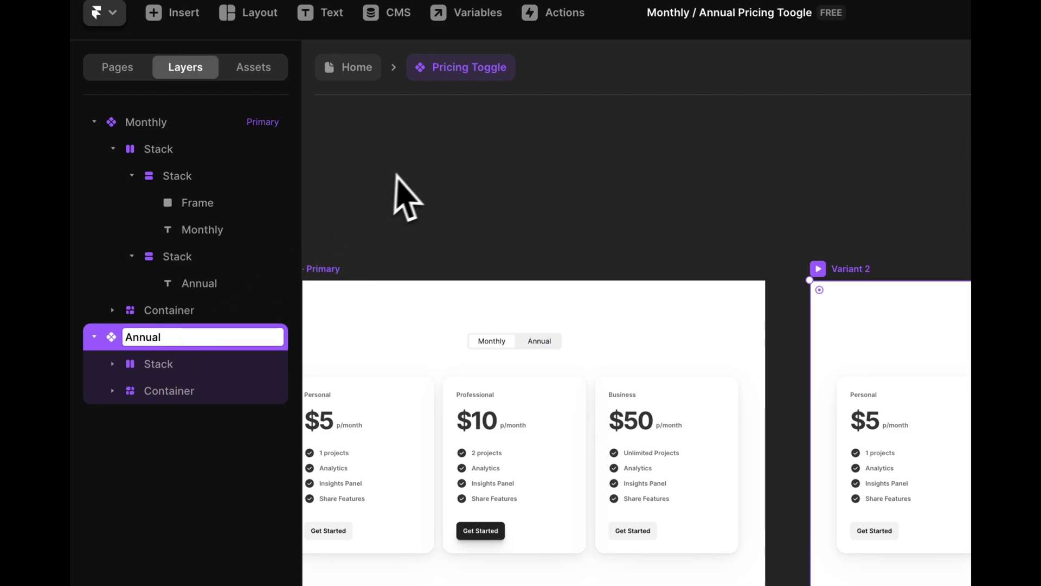
{"action": "left_click", "coordinate": [564, 195]}
{"action": "scroll", "coordinate": [564, 195], "scroll_direction": "right", "scroll_amount": 3}
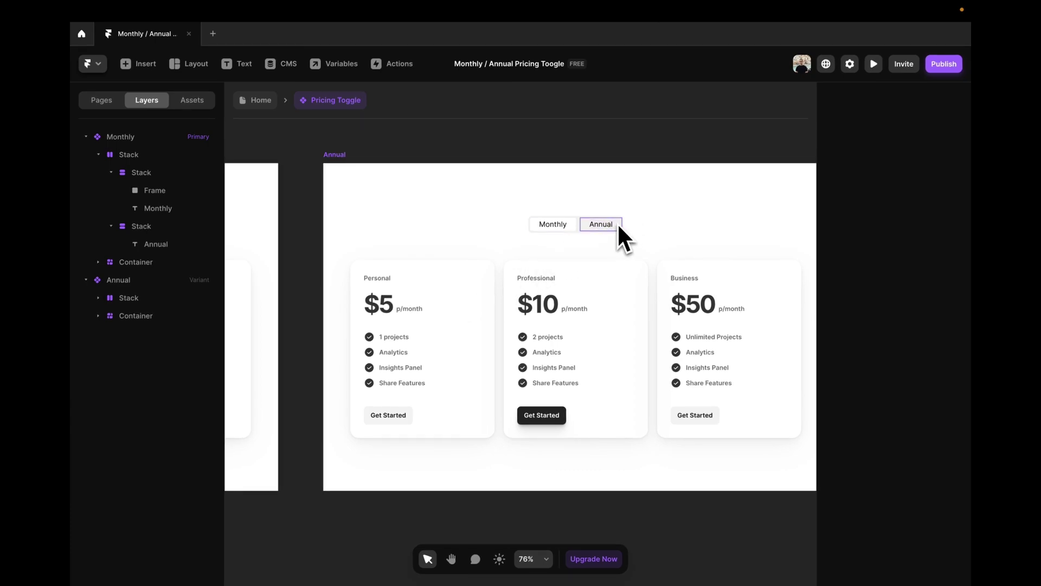
- In the Annual variant, change the Personal card's price from $5 to $4
{"action": "scroll", "coordinate": [380, 307], "scroll_direction": "up", "scroll_amount": 3}
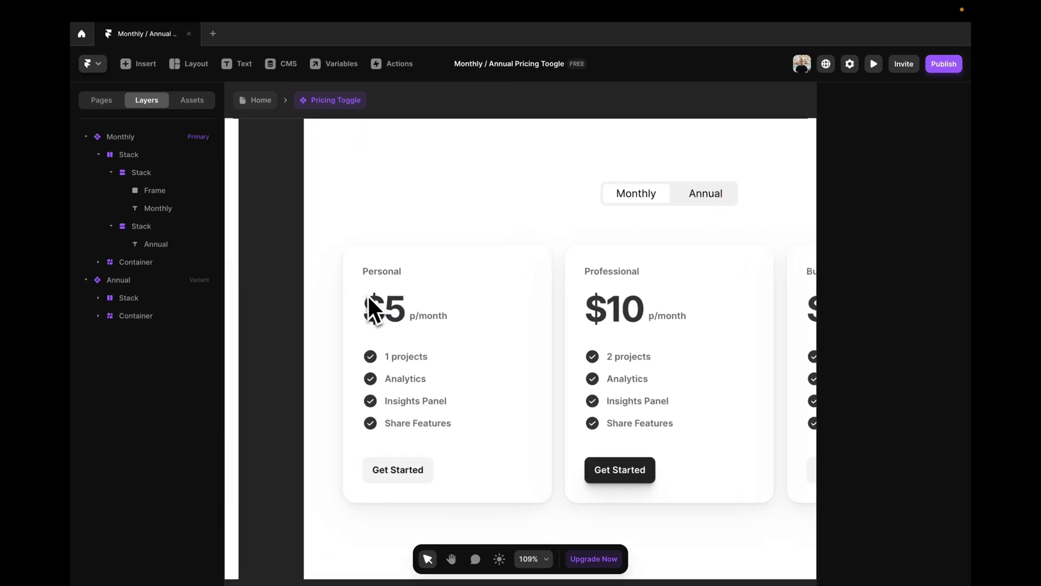
{"action": "left_click", "coordinate": [382, 305]}
{"action": "double_click", "coordinate": [332, 375]}
{"action": "key", "text": "BackSpace"}
{"action": "type", "text": "4"}
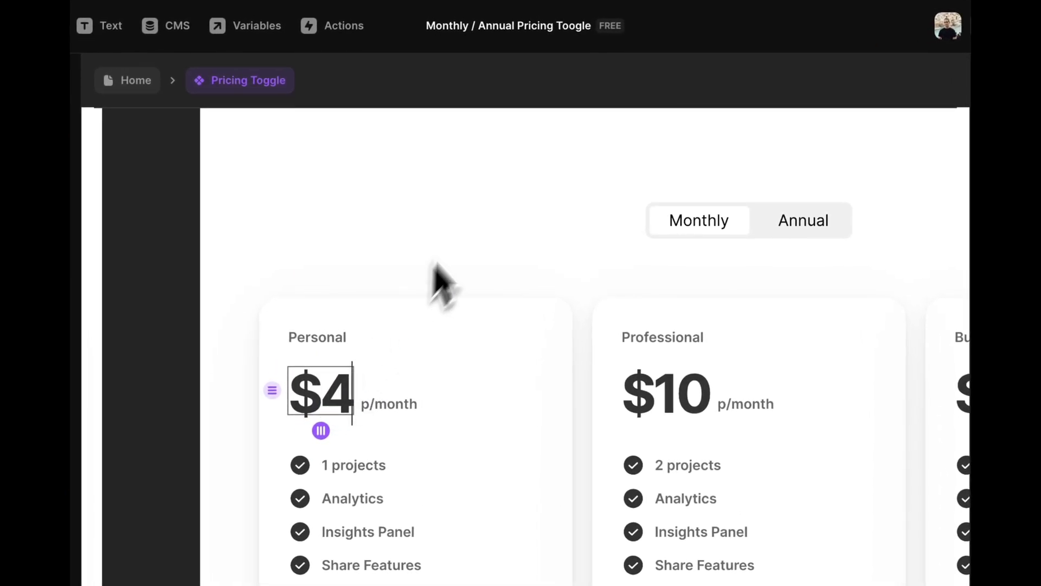
{"action": "key", "text": "Escape"}
- Change the Professional price from $10 to $8 and Business from $50 to $40
{"action": "double_click", "coordinate": [671, 395]}
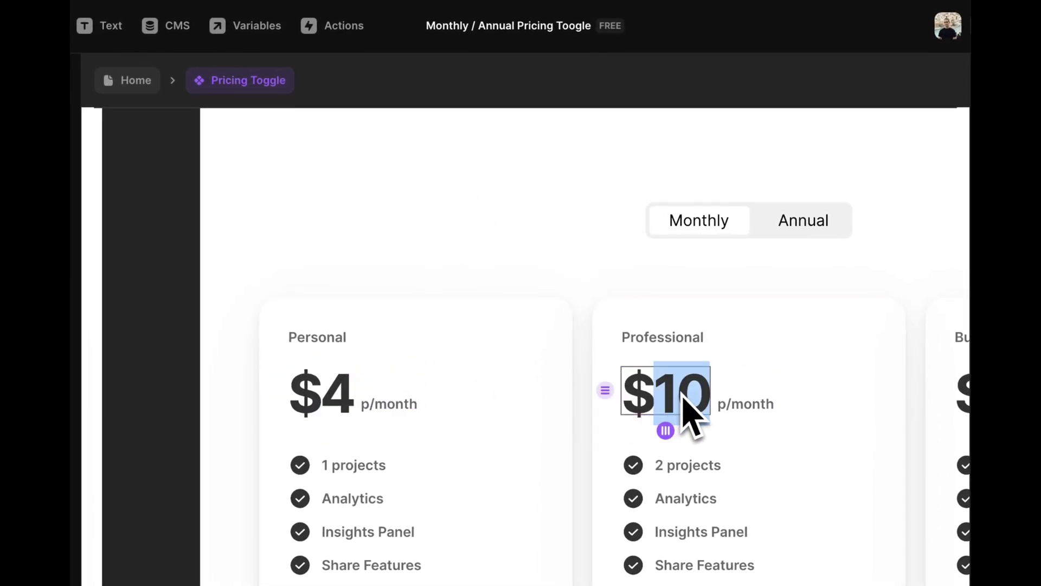
{"action": "type", "text": "8"}
{"action": "scroll", "coordinate": [686, 414], "scroll_direction": "right", "scroll_amount": 5}
{"action": "key", "text": "Escape"}
{"action": "double_click", "coordinate": [730, 414]}
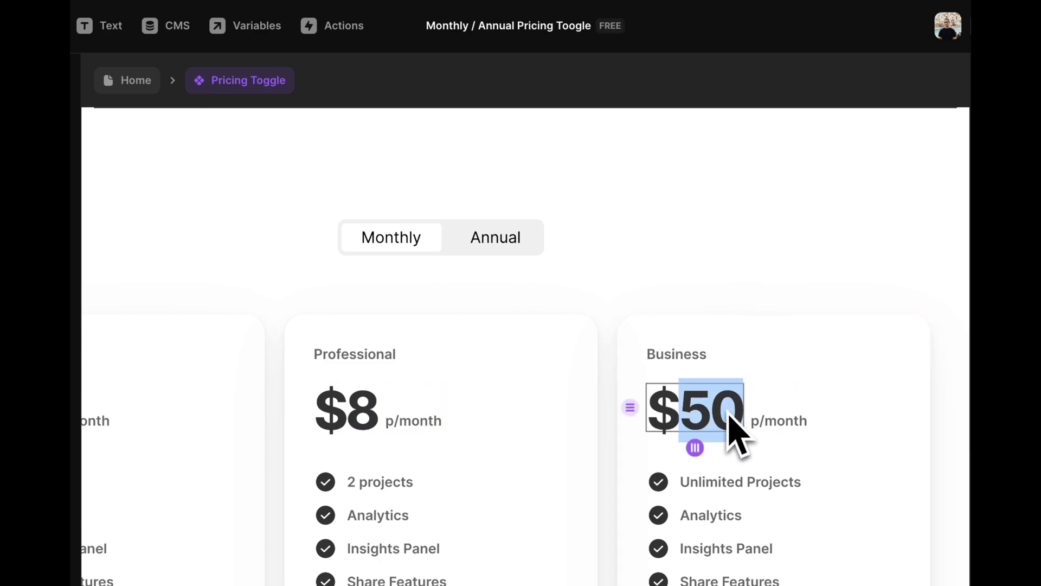
{"action": "type", "text": "40"}
{"action": "key", "text": "Escape"}
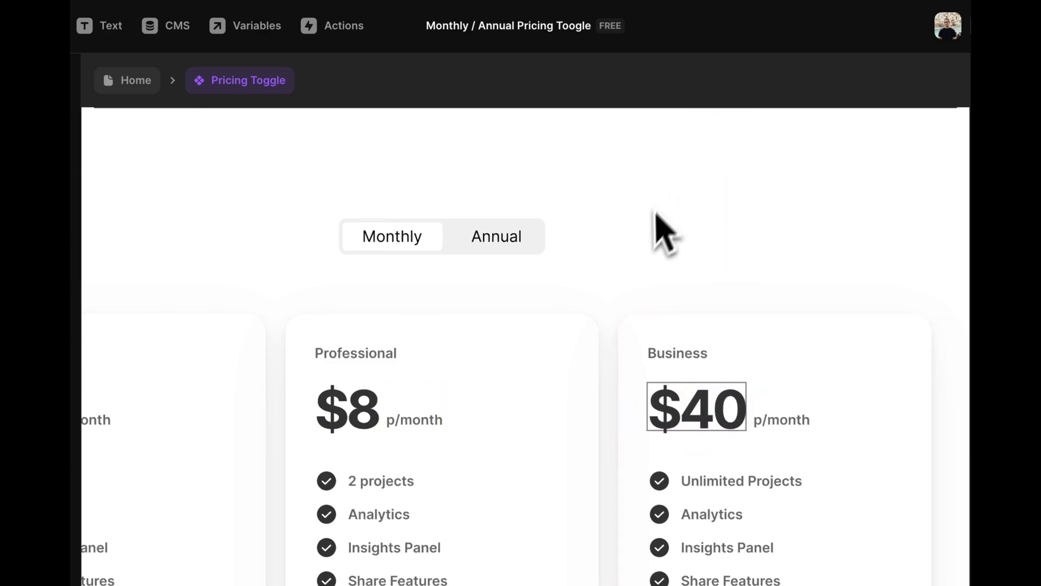
{"action": "scroll", "coordinate": [651, 244], "scroll_direction": "left", "scroll_amount": 5}
{"action": "scroll", "coordinate": [650, 244], "scroll_direction": "down", "scroll_amount": 3}
{"action": "scroll", "coordinate": [596, 298], "scroll_direction": "up", "scroll_amount": 2}
{"action": "scroll", "coordinate": [596, 298], "scroll_direction": "left", "scroll_amount": 1}
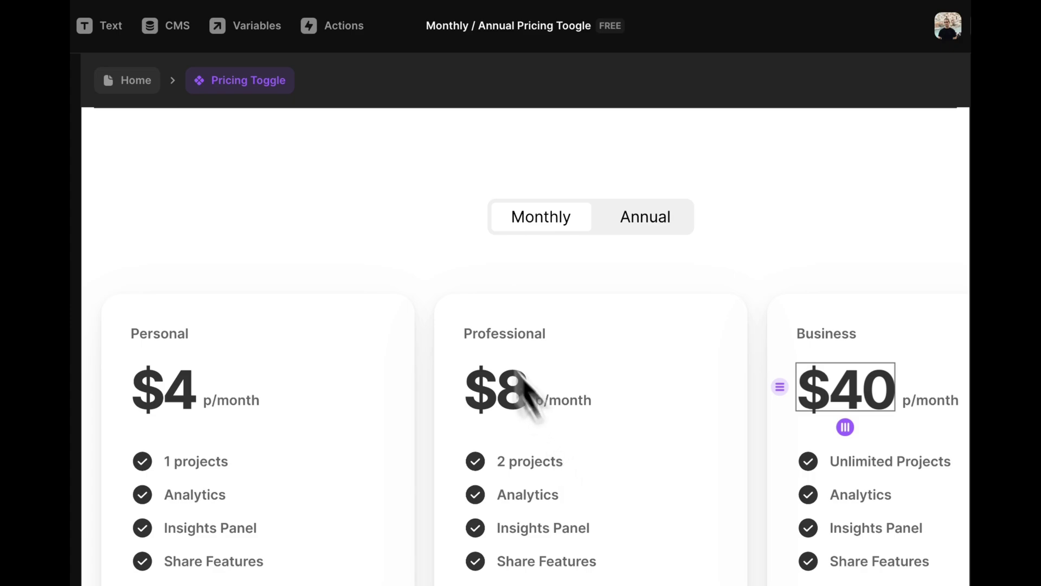
- Move the Annual variant's highlight Frame layer into the toggle's Annual stack in Layers
{"action": "left_click", "coordinate": [423, 267]}
{"action": "scroll", "coordinate": [434, 265], "scroll_direction": "up", "scroll_amount": 1}
{"action": "scroll", "coordinate": [433, 266], "scroll_direction": "right", "scroll_amount": 1}
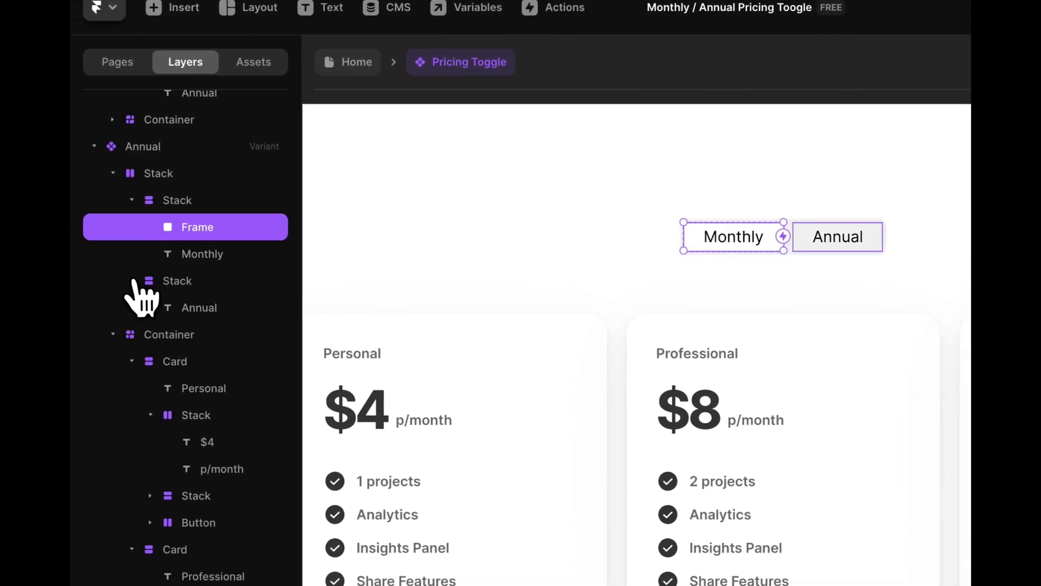
{"action": "scroll", "coordinate": [678, 271], "scroll_direction": "up", "scroll_amount": 5}
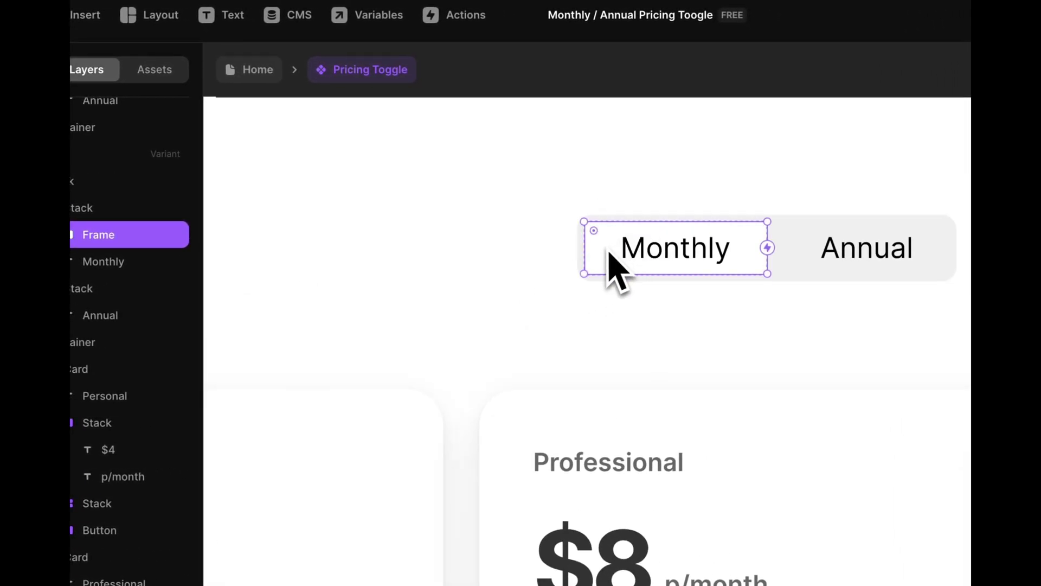
{"action": "left_click_drag", "start_coordinate": [89, 237], "coordinate": [87, 274]}
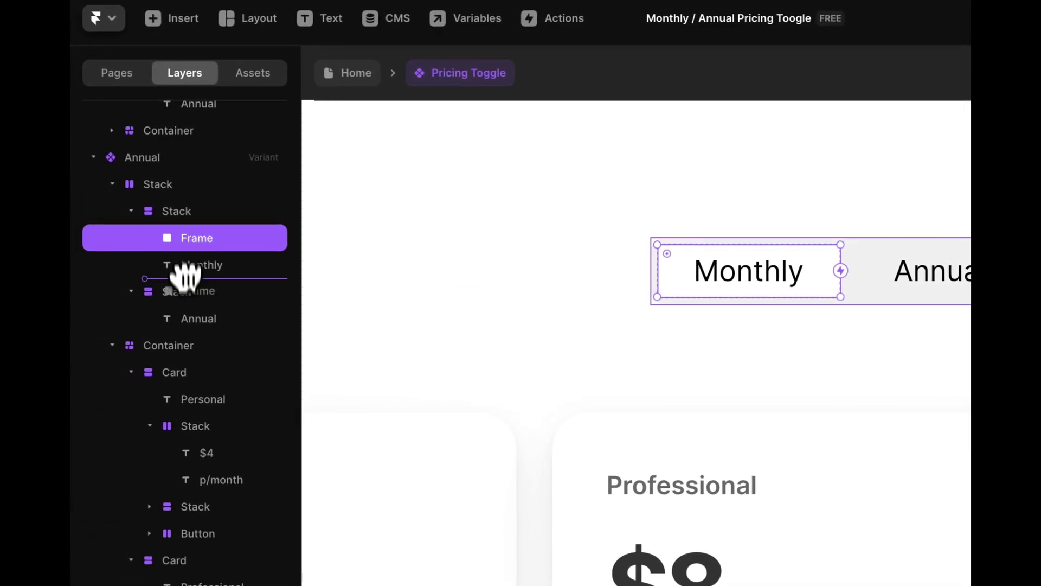
{"action": "left_click_drag", "start_coordinate": [186, 277], "coordinate": [186, 305]}
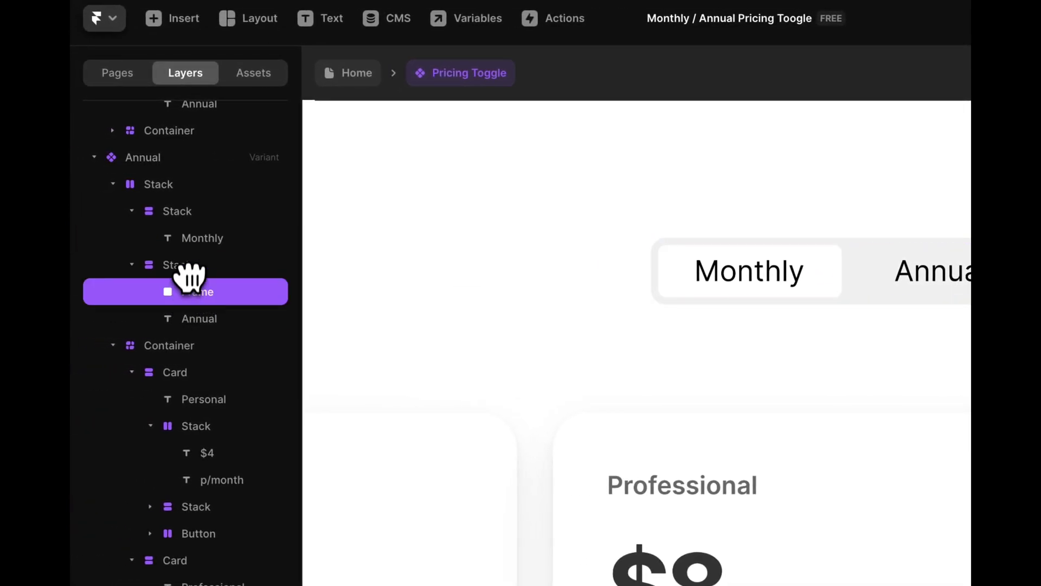
- Set the pill Frame's Left and Right position offsets to 0 so it sits behind Annual
{"action": "left_click", "coordinate": [797, 276]}
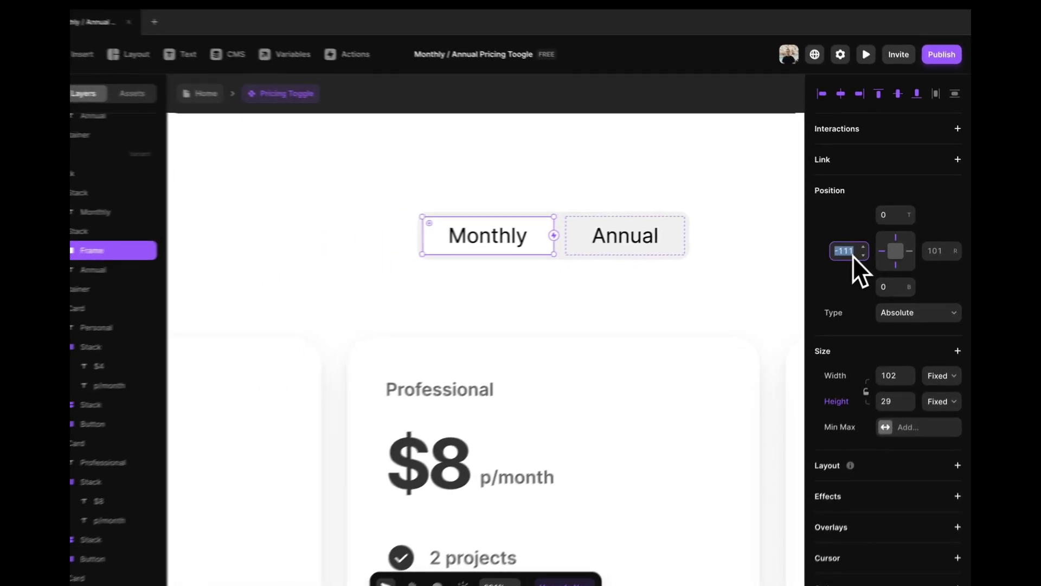
{"action": "type", "text": "0"}
{"action": "key", "text": "Return"}
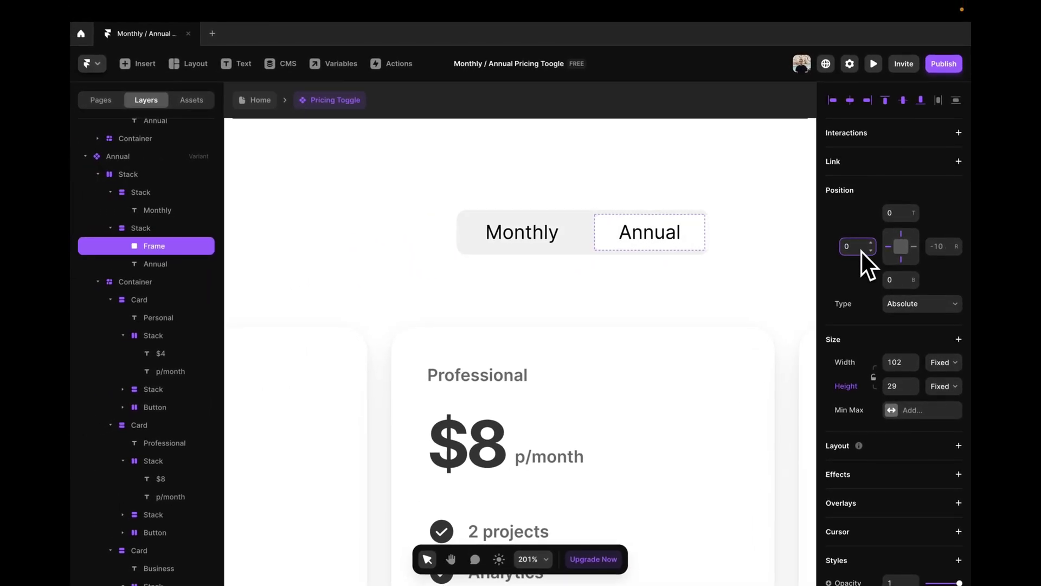
{"action": "scroll", "coordinate": [640, 282], "scroll_direction": "up", "scroll_amount": 5}
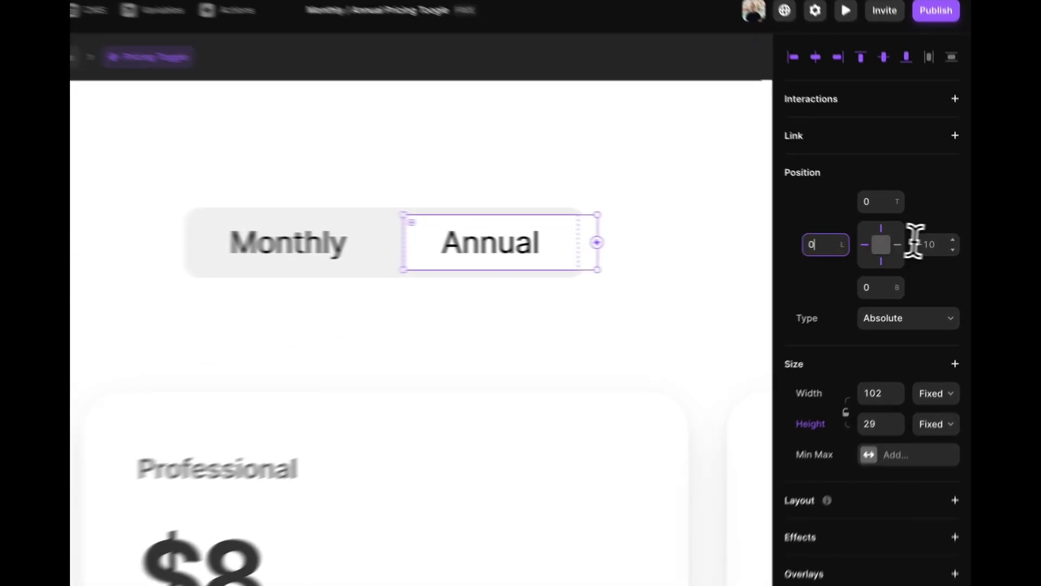
{"action": "left_click", "coordinate": [940, 245]}
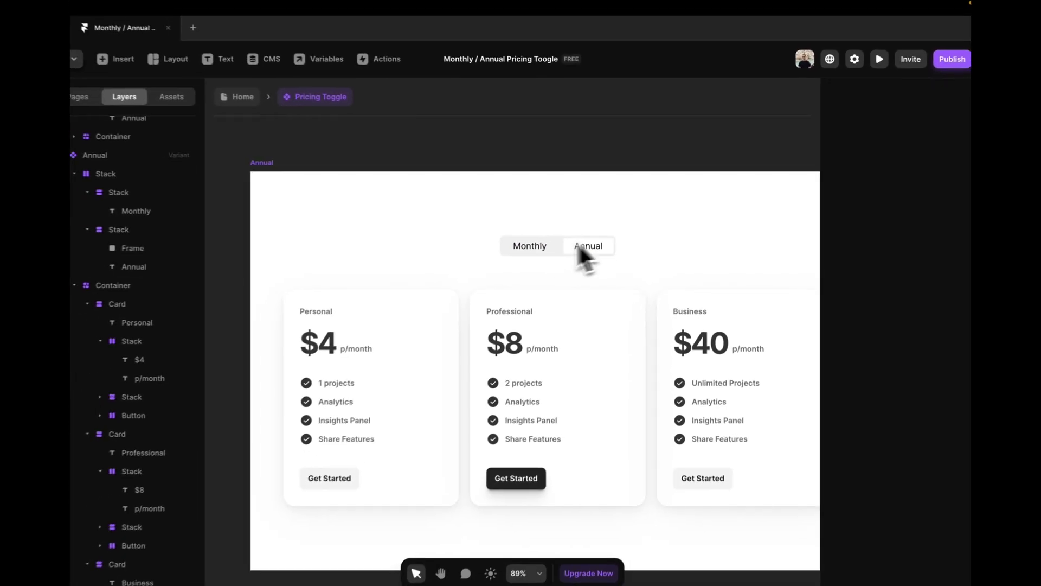
- Give the Monthly variant's toggle a click transition that sets the variant to Annual
{"action": "scroll", "coordinate": [506, 261], "scroll_direction": "down", "scroll_amount": 5}
{"action": "scroll", "coordinate": [572, 246], "scroll_direction": "down", "scroll_amount": 2}
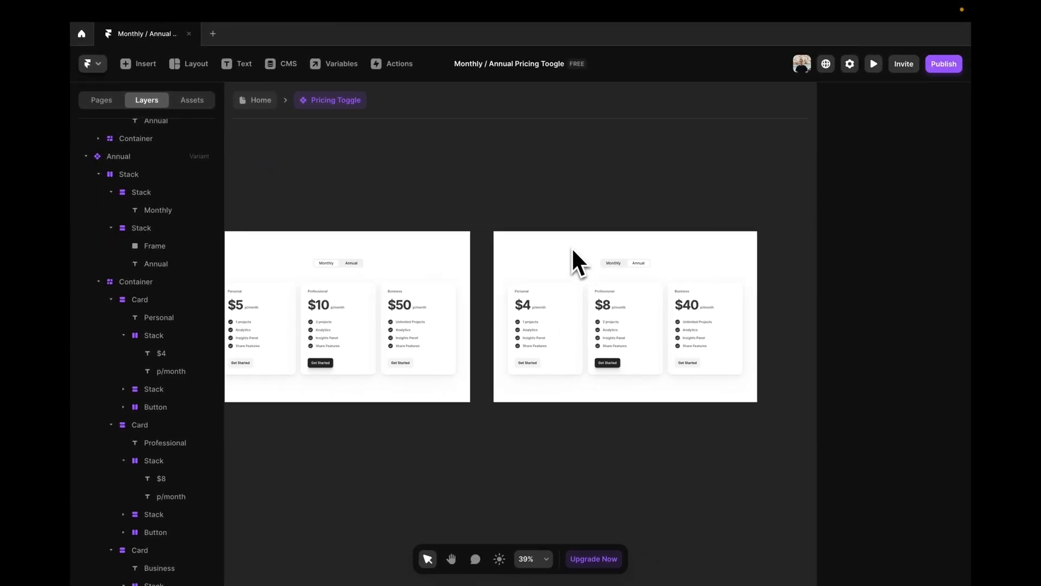
{"action": "scroll", "coordinate": [571, 246], "scroll_direction": "left", "scroll_amount": 1}
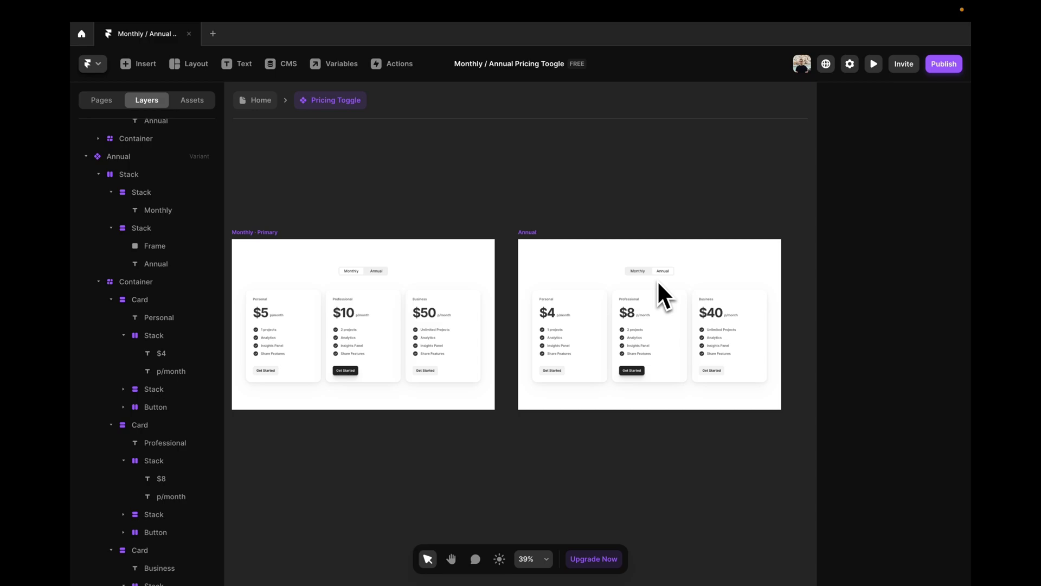
{"action": "scroll", "coordinate": [379, 274], "scroll_direction": "up", "scroll_amount": 5}
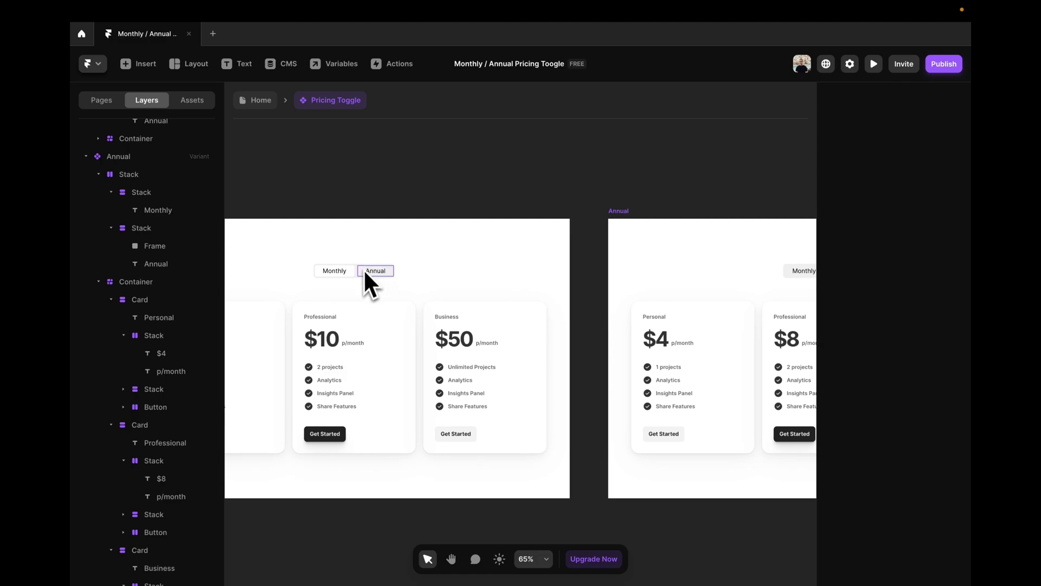
{"action": "left_click", "coordinate": [365, 271]}
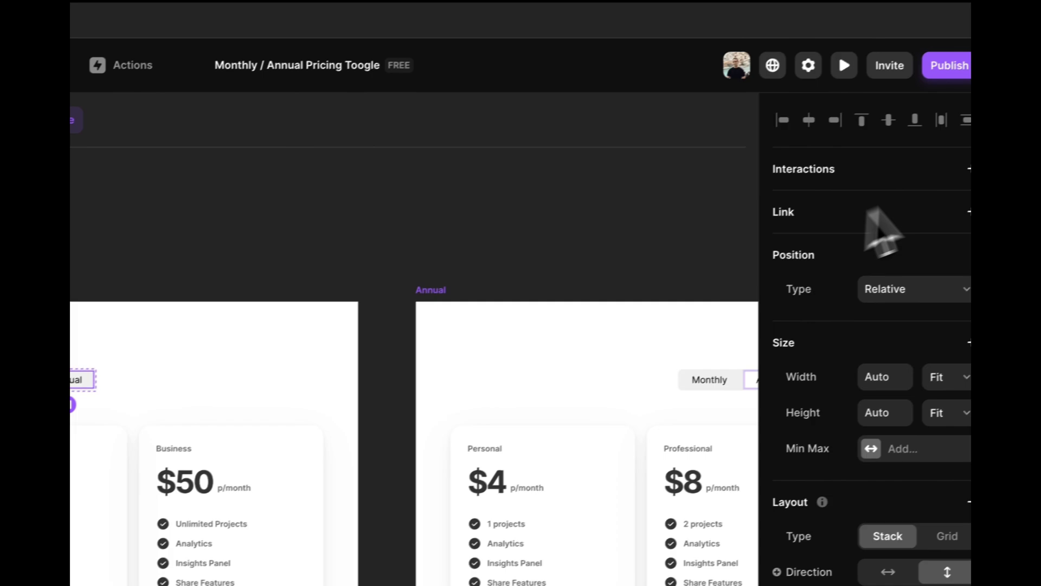
{"action": "left_click", "coordinate": [954, 123]}
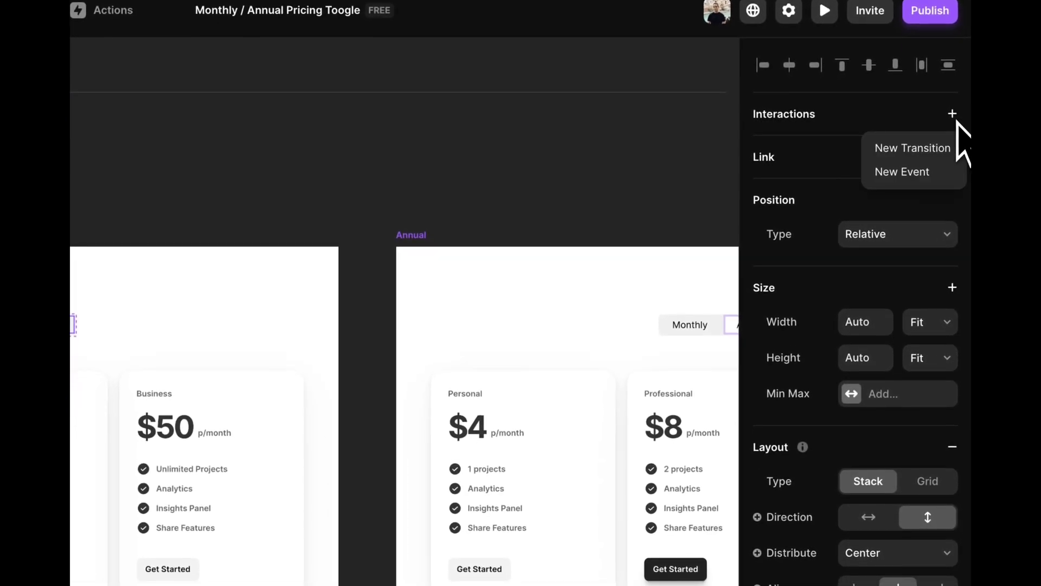
{"action": "left_click", "coordinate": [934, 153]}
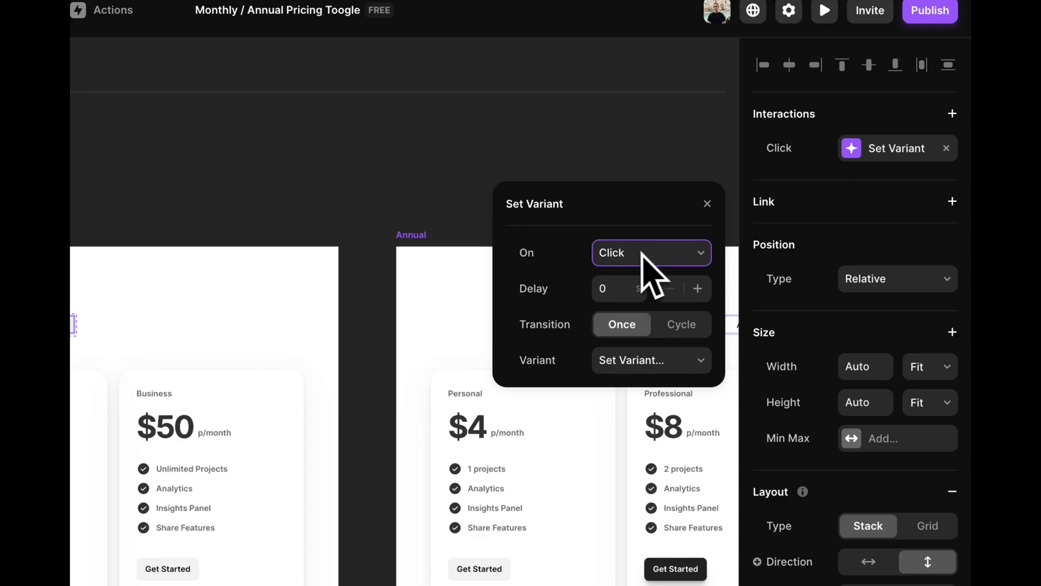
{"action": "left_click", "coordinate": [618, 360]}
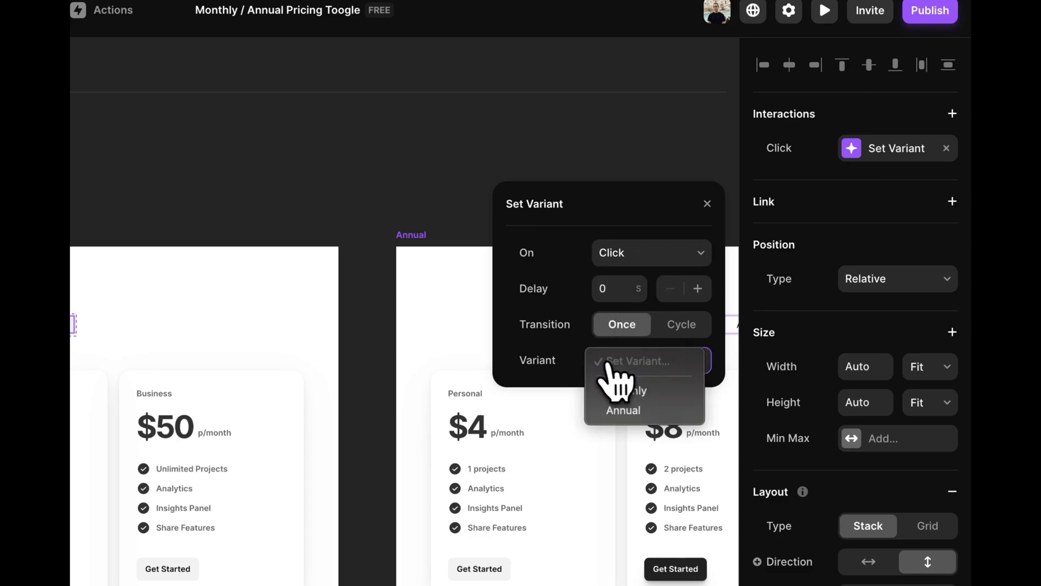
{"action": "left_click", "coordinate": [624, 410]}
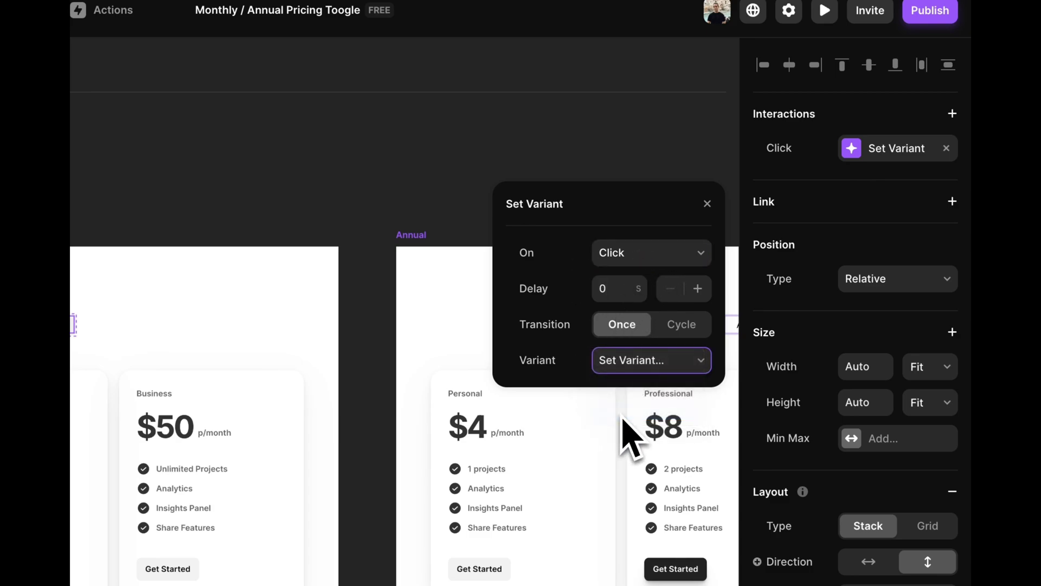
- Give the Annual variant's toggle a click transition that sets the variant back to Monthly
{"action": "scroll", "coordinate": [529, 206], "scroll_direction": "right", "scroll_amount": 1}
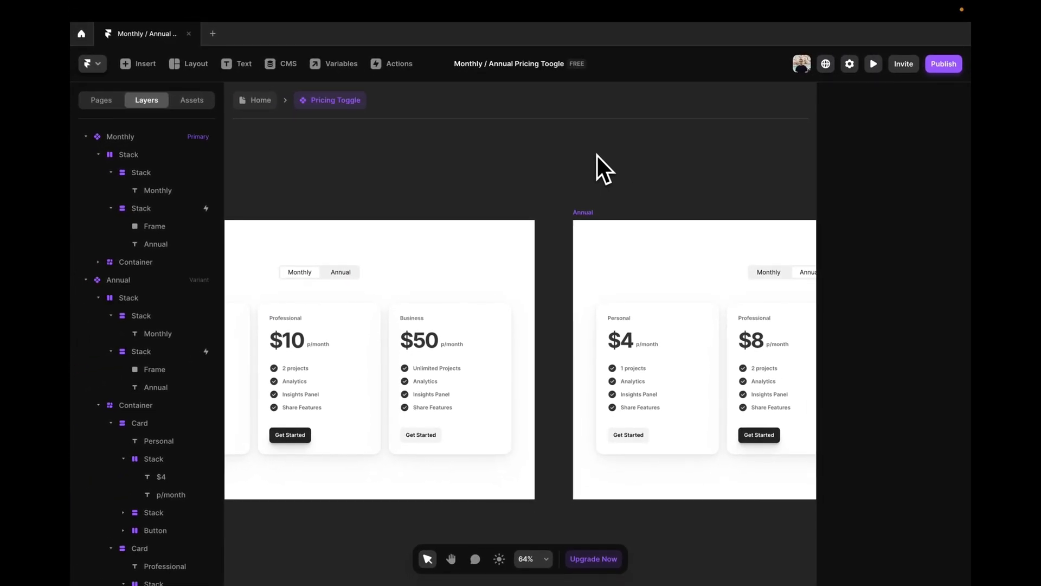
{"action": "left_click", "coordinate": [732, 274]}
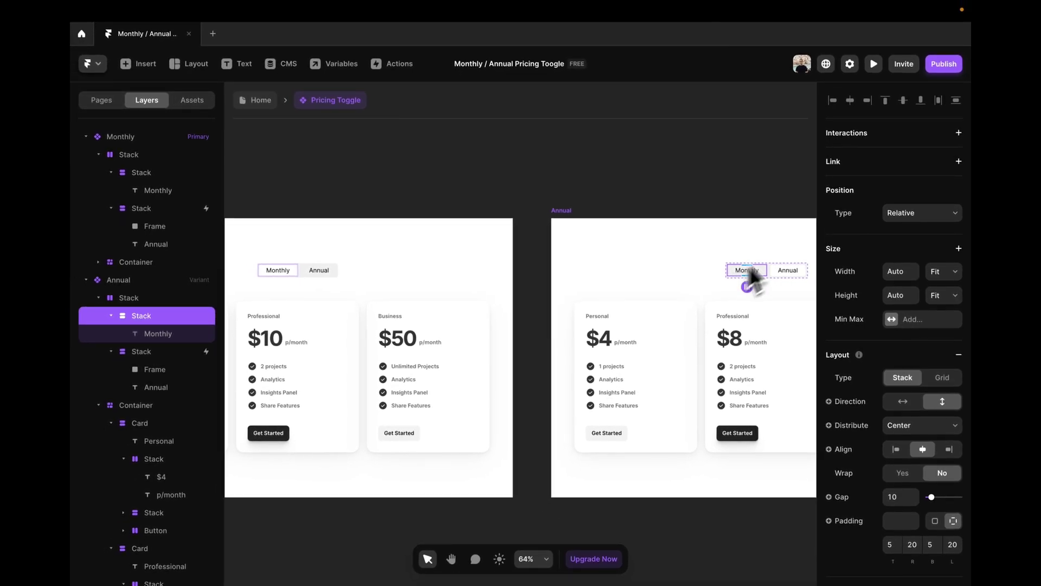
{"action": "left_click", "coordinate": [959, 132]}
{"action": "left_click", "coordinate": [946, 146]}
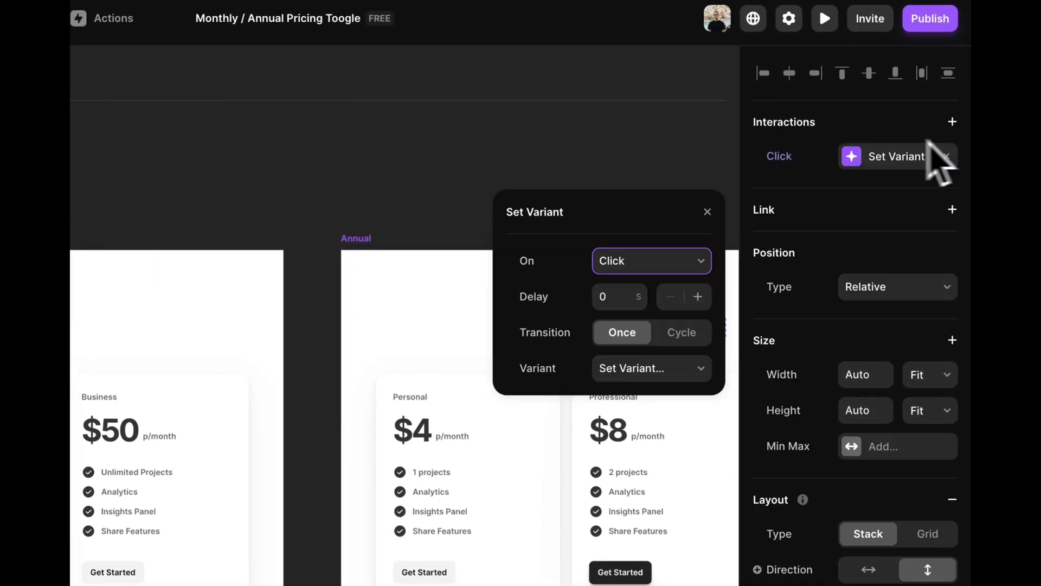
{"action": "left_click", "coordinate": [620, 368]}
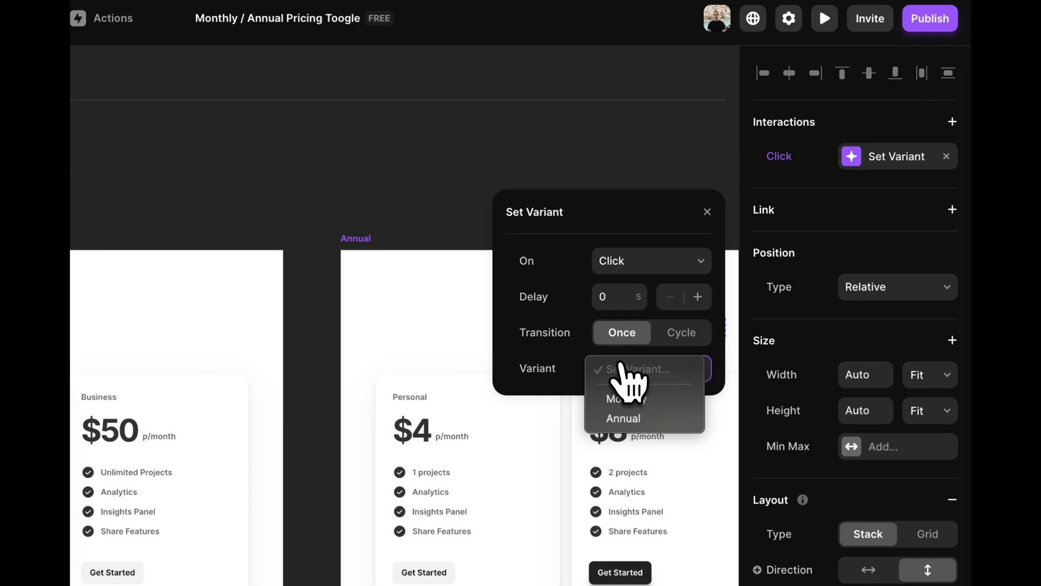
{"action": "left_click", "coordinate": [624, 399]}
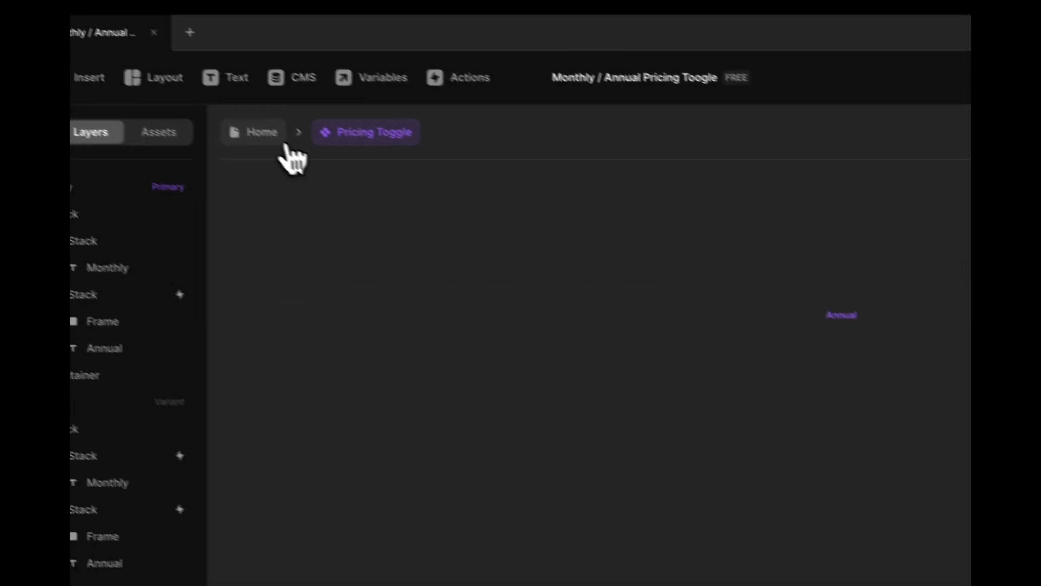
- Return to the Home page and start a fullscreen Desktop preview
{"action": "left_click", "coordinate": [152, 76]}
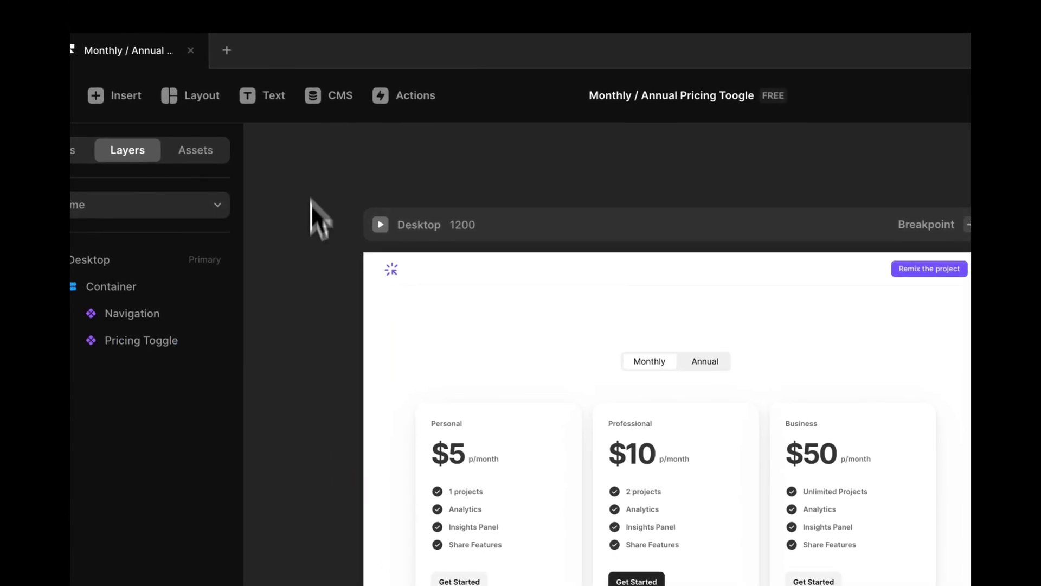
{"action": "left_click", "coordinate": [380, 225]}
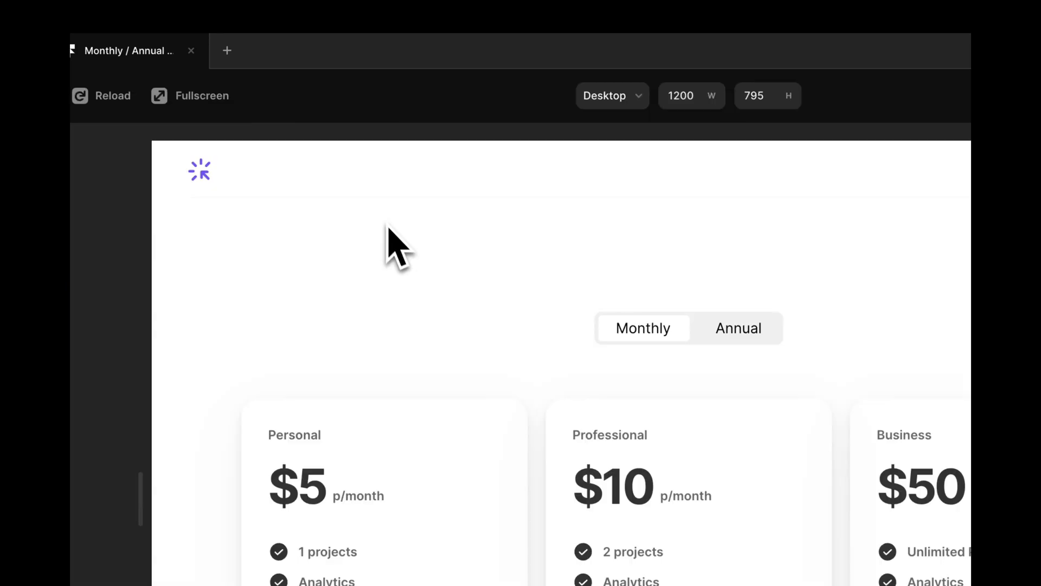
{"action": "left_click", "coordinate": [222, 98]}
- Toggle between Annual and Monthly repeatedly, checking prices switch between $4/$8/$40 and $5/$10/$50
{"action": "left_click", "coordinate": [742, 304]}
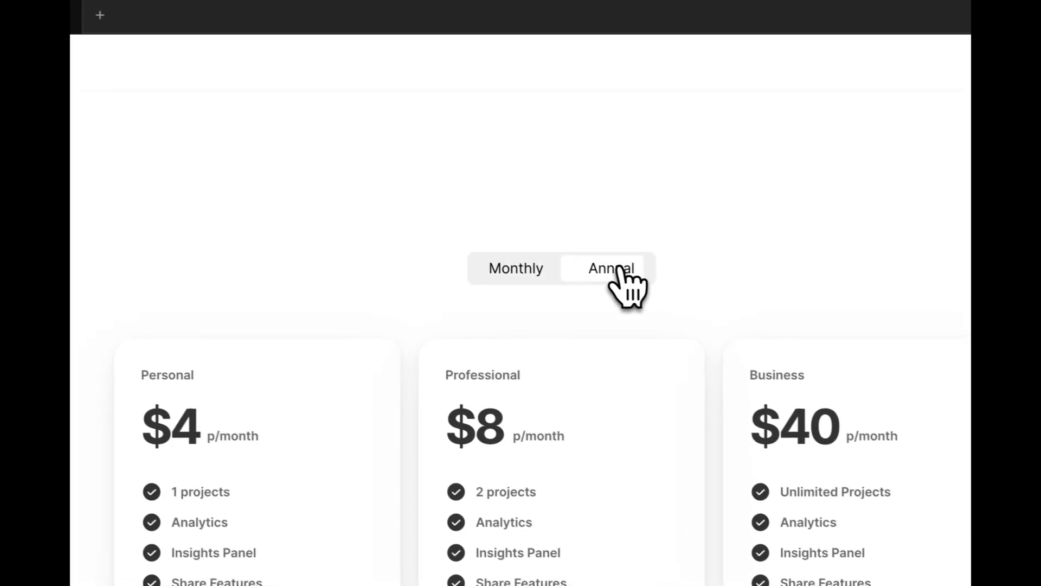
{"action": "left_click", "coordinate": [648, 303]}
{"action": "left_click", "coordinate": [576, 267]}
{"action": "left_click", "coordinate": [505, 274]}
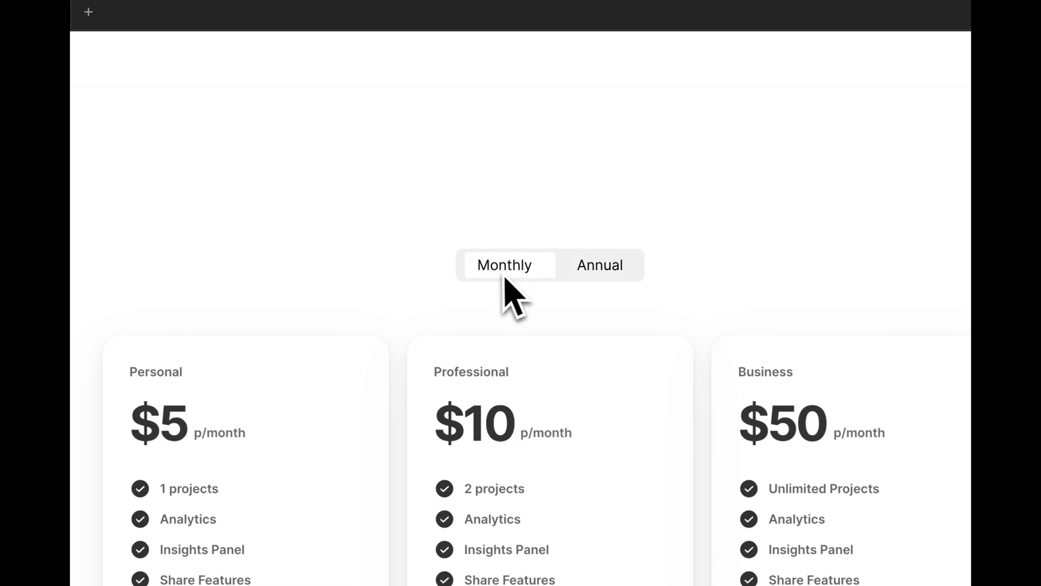
{"action": "left_click", "coordinate": [610, 265]}
{"action": "left_click", "coordinate": [521, 280]}
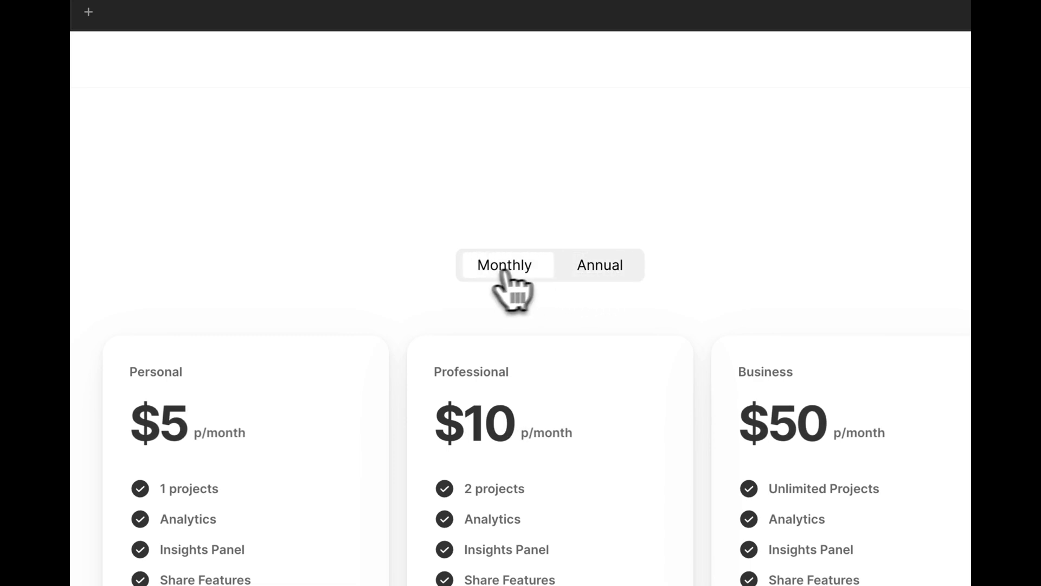
{"action": "left_click", "coordinate": [610, 280]}
{"action": "left_click", "coordinate": [529, 274]}
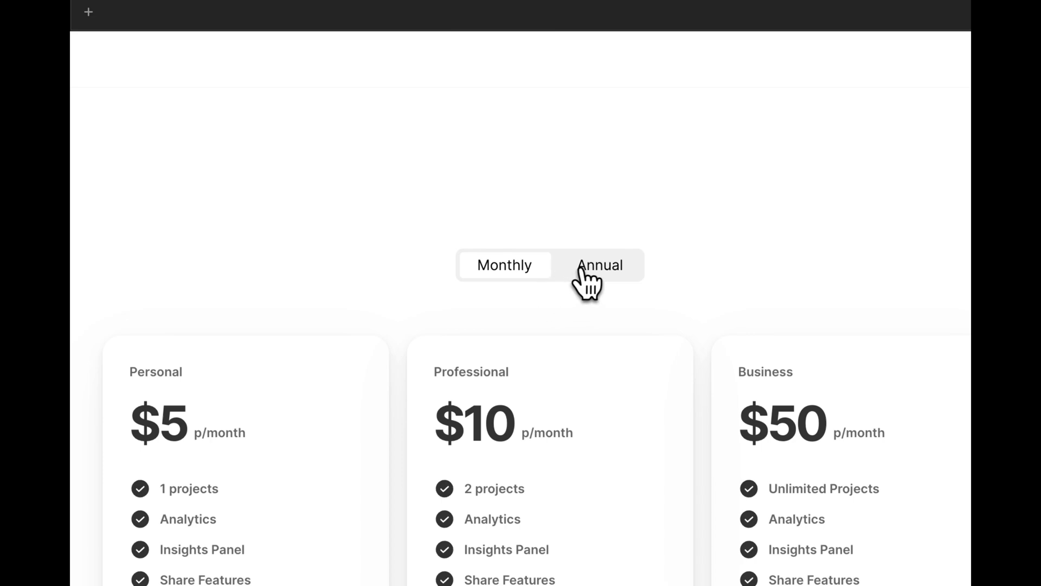
{"action": "left_click", "coordinate": [580, 267]}
{"action": "left_click", "coordinate": [501, 268]}
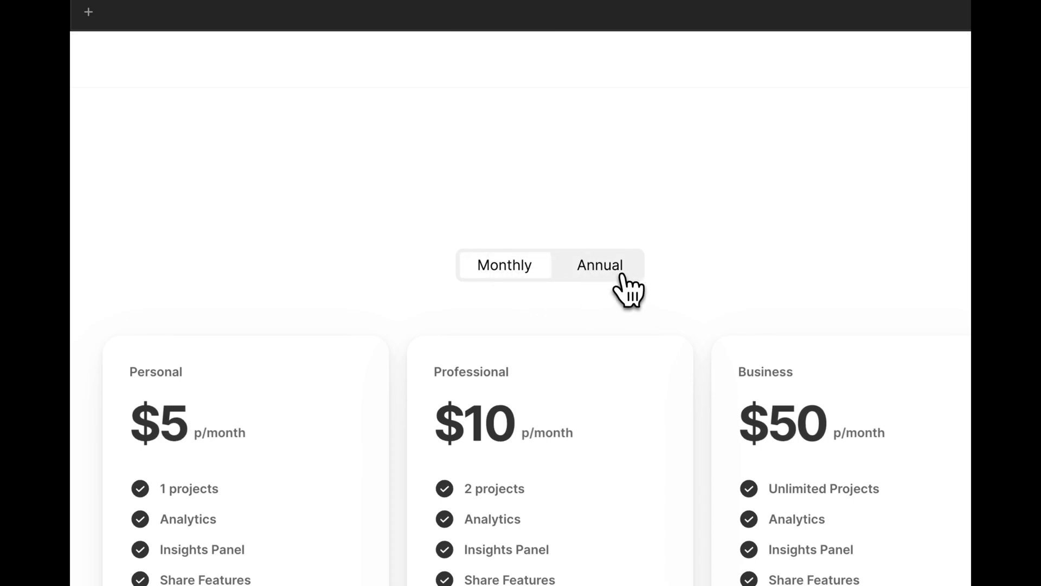